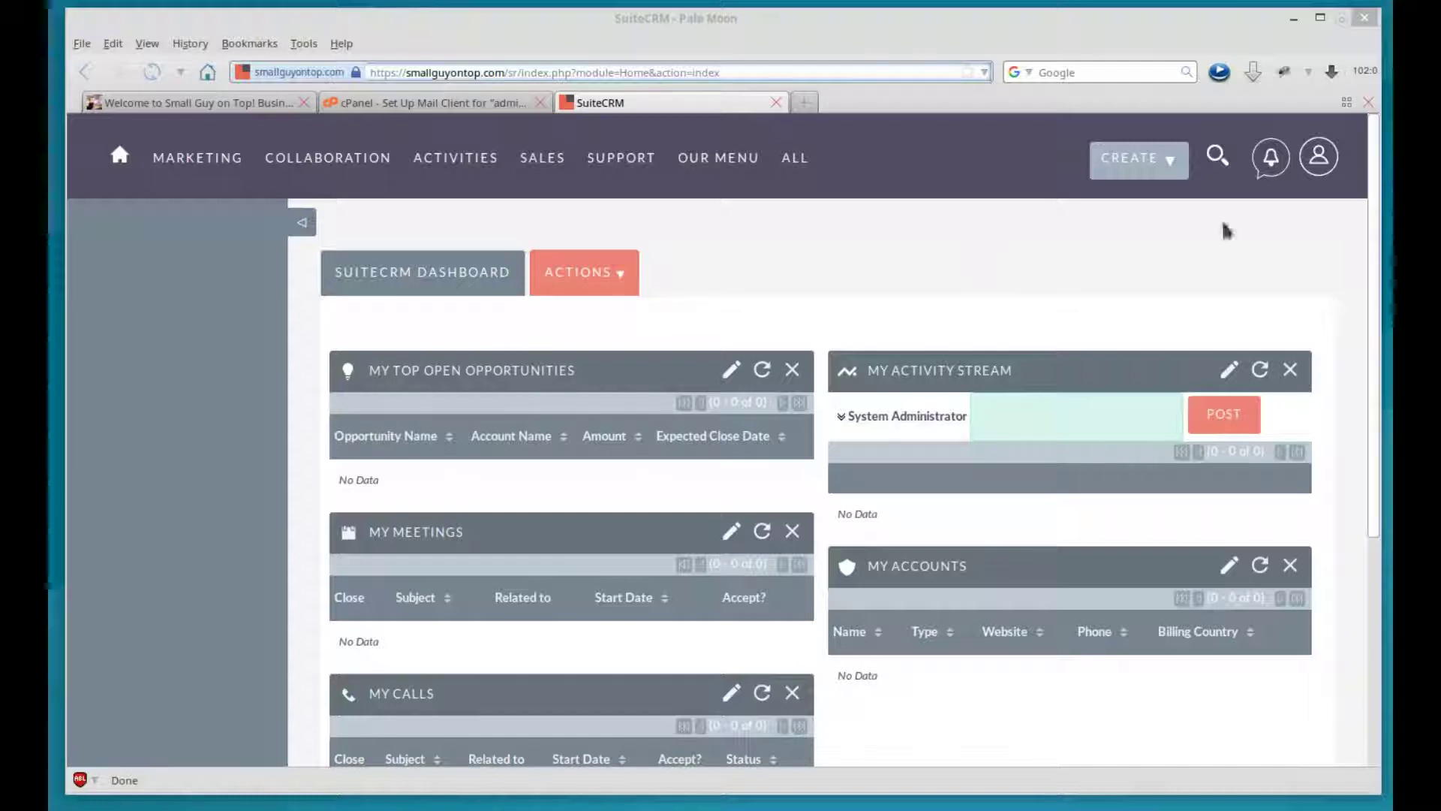
# Open the Admin page from the user menu at the top right
pyautogui.click(1315, 173)
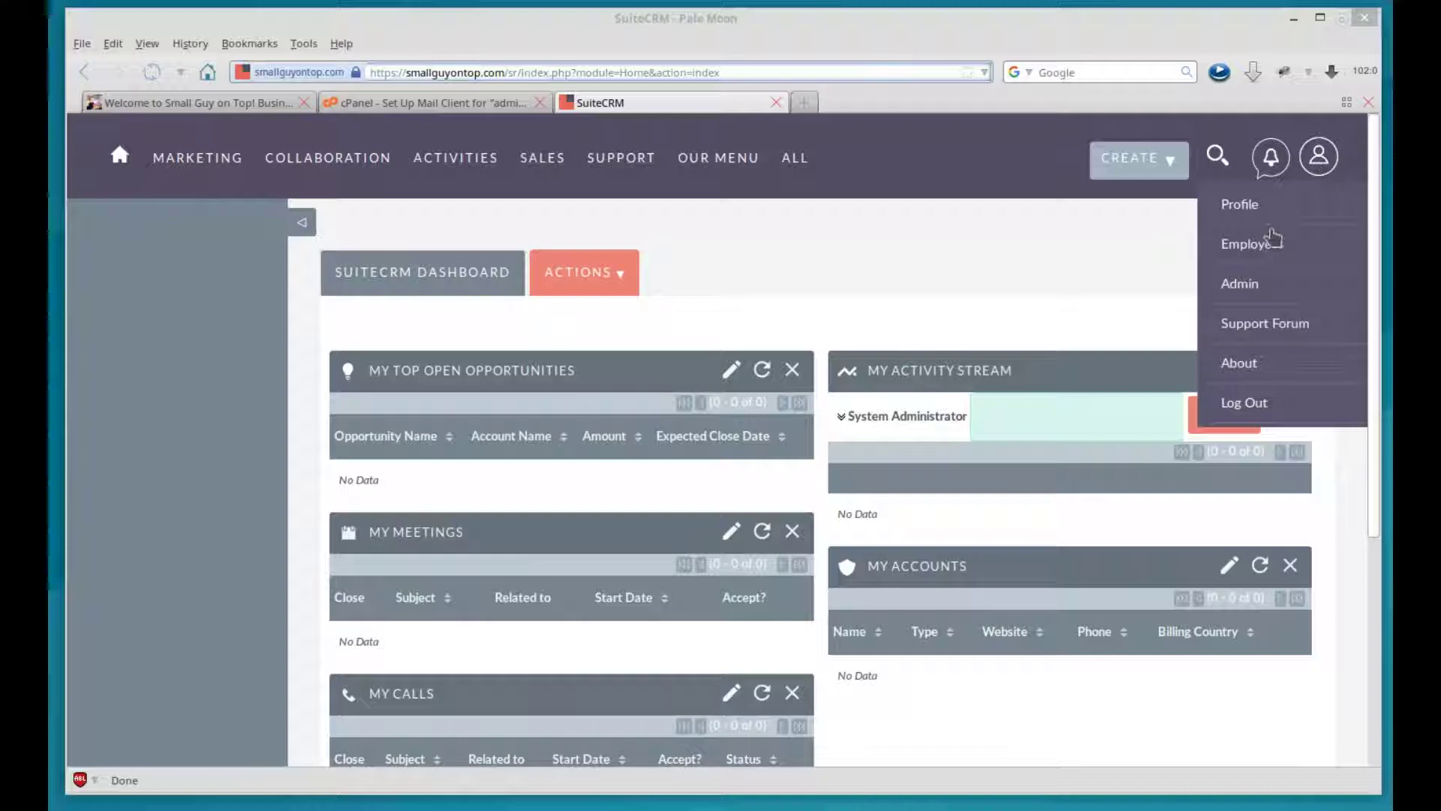
pyautogui.click(1243, 291)
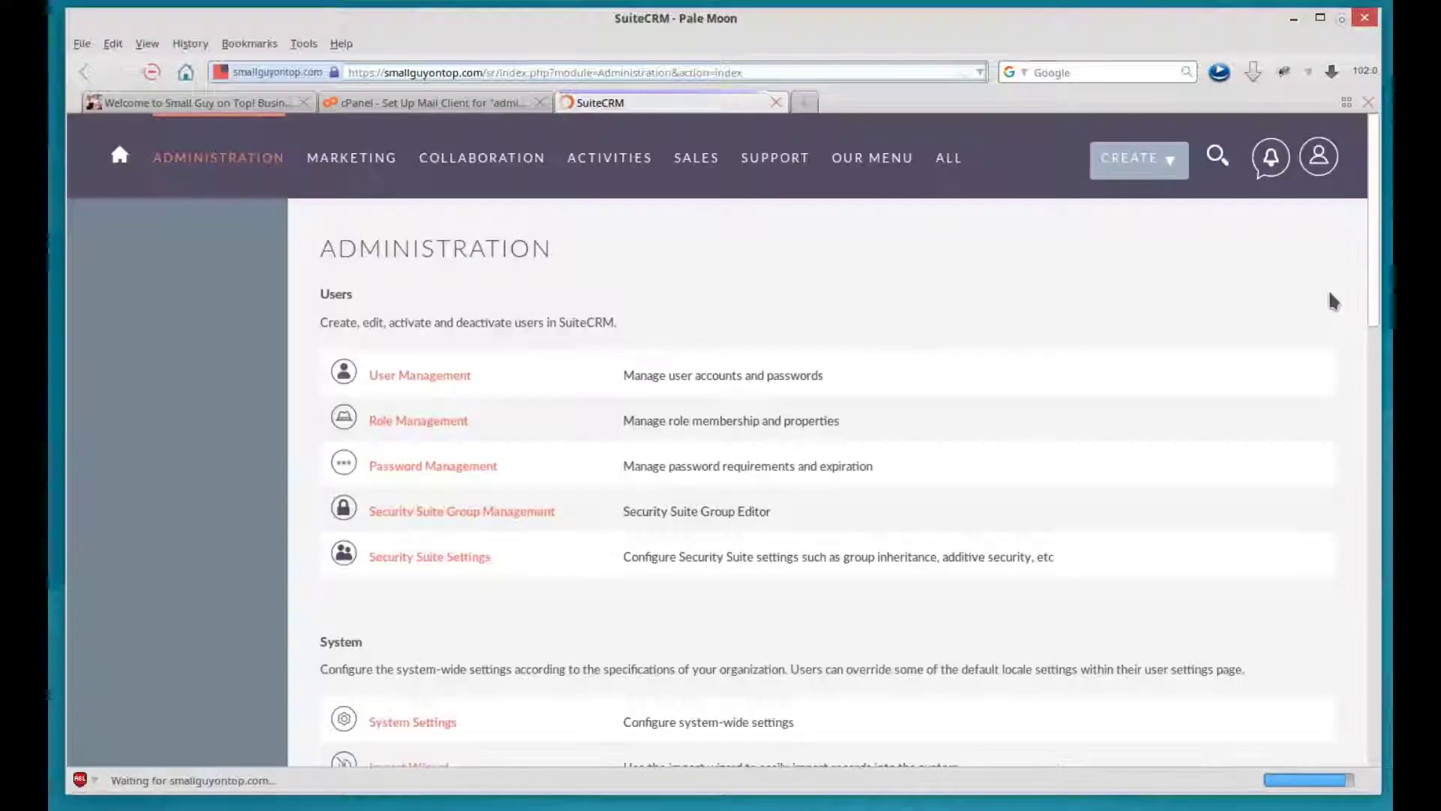
# Open User Management to view the Users list holding only the System Administrator
pyautogui.click(422, 377)
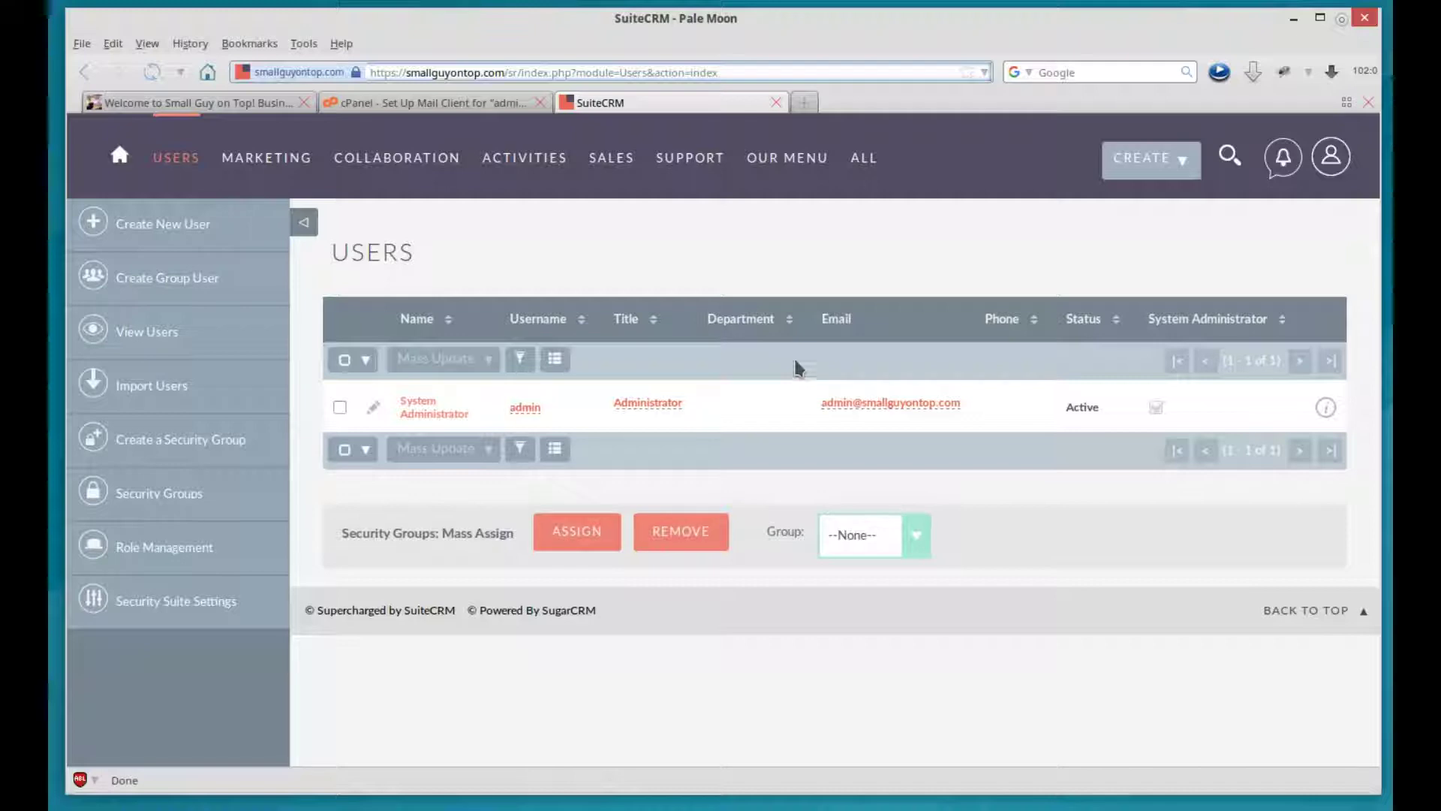
# Start a new user and collapse the User Profile and Employee Information panels
pyautogui.click(146, 225)
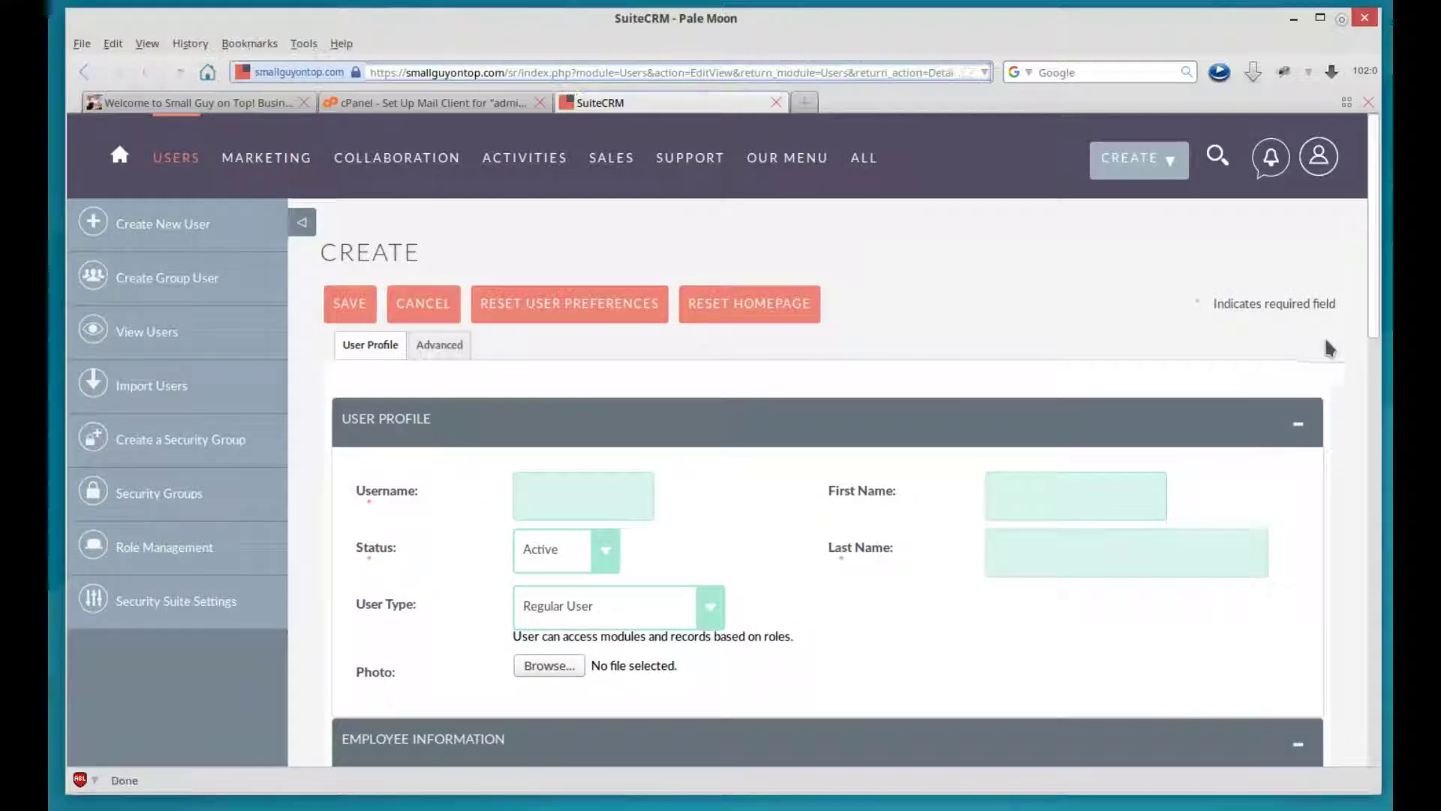
pyautogui.moveTo(1374, 313); pyautogui.dragTo(1372, 383)
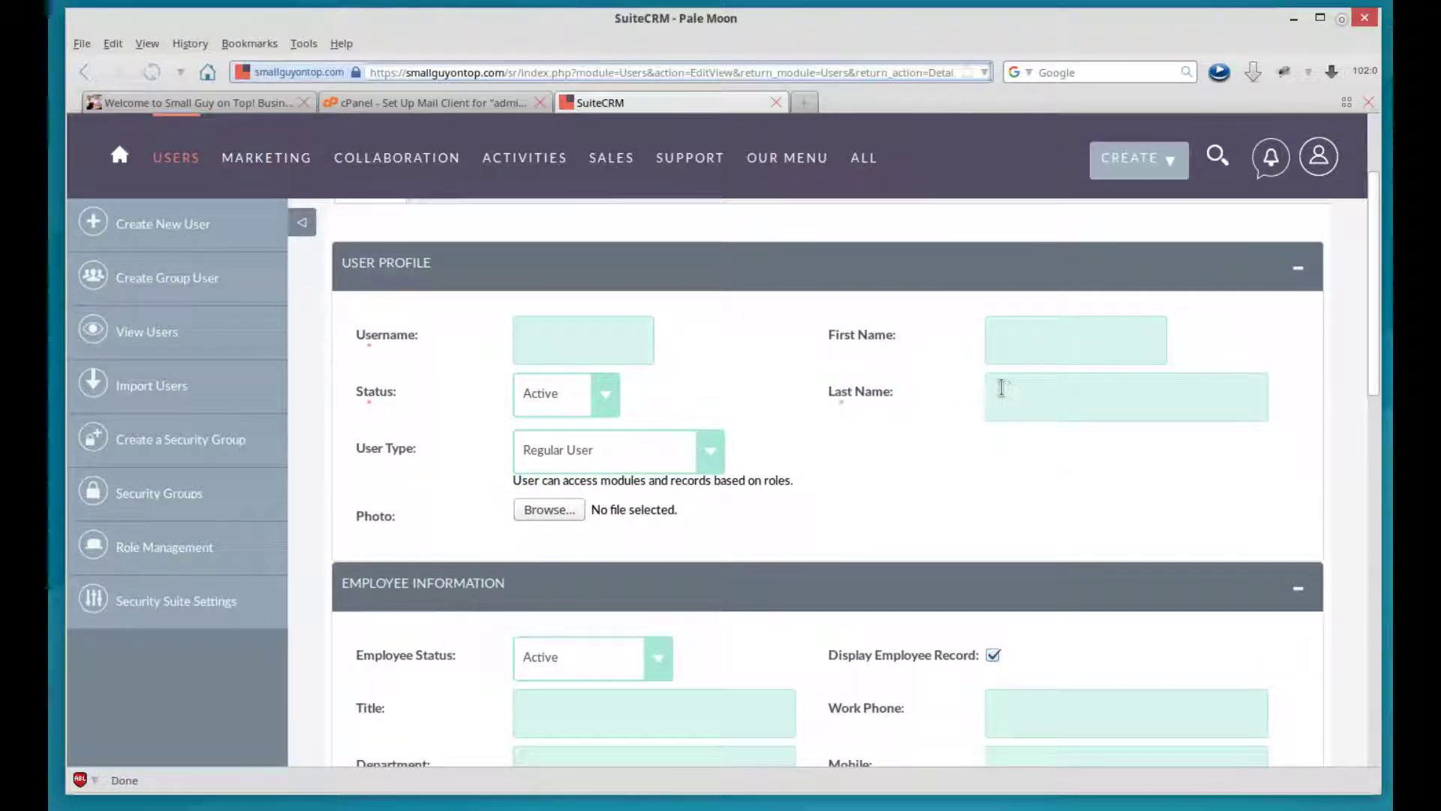
pyautogui.click(1297, 276)
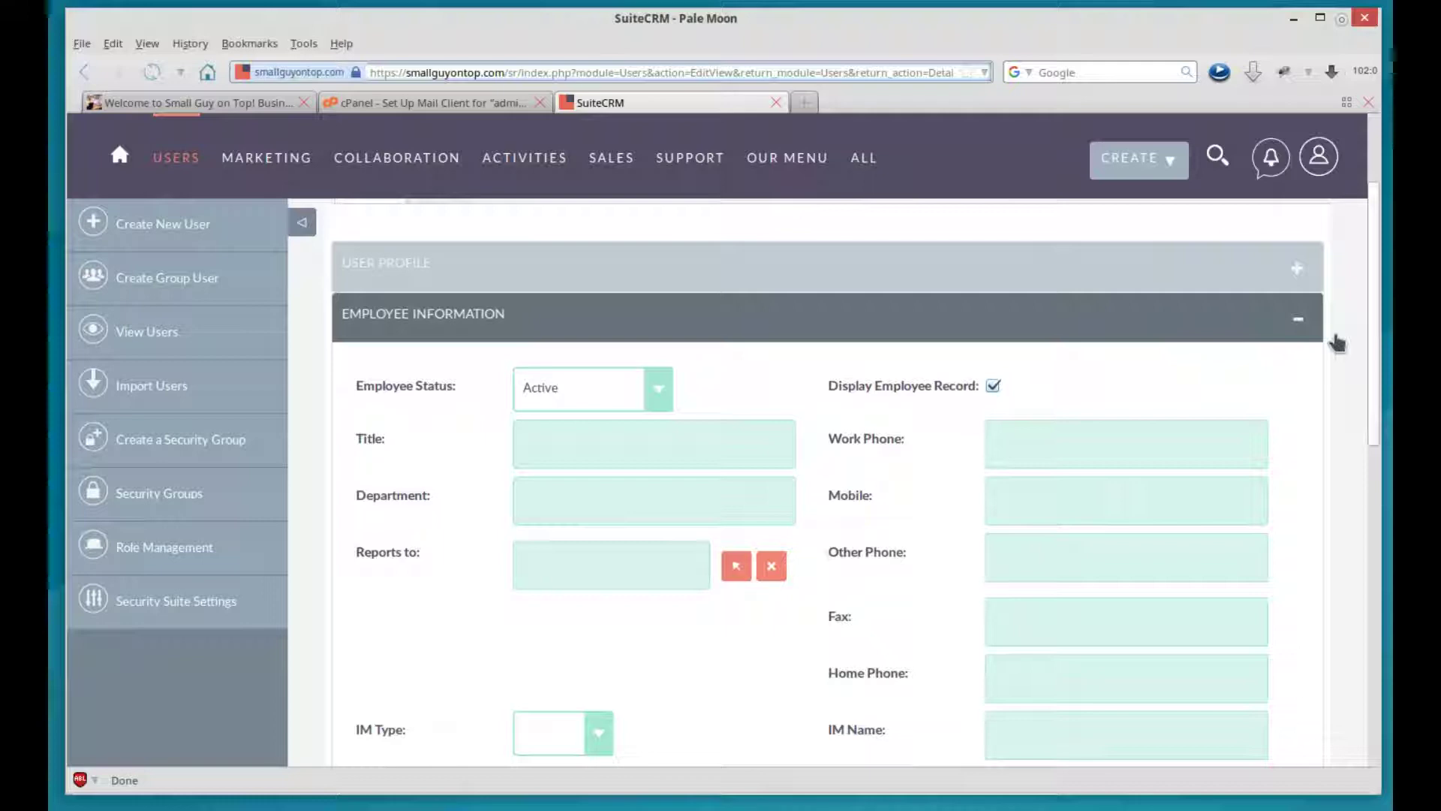
pyautogui.moveTo(1373, 361); pyautogui.dragTo(1338, 296)
pyautogui.click(1296, 285)
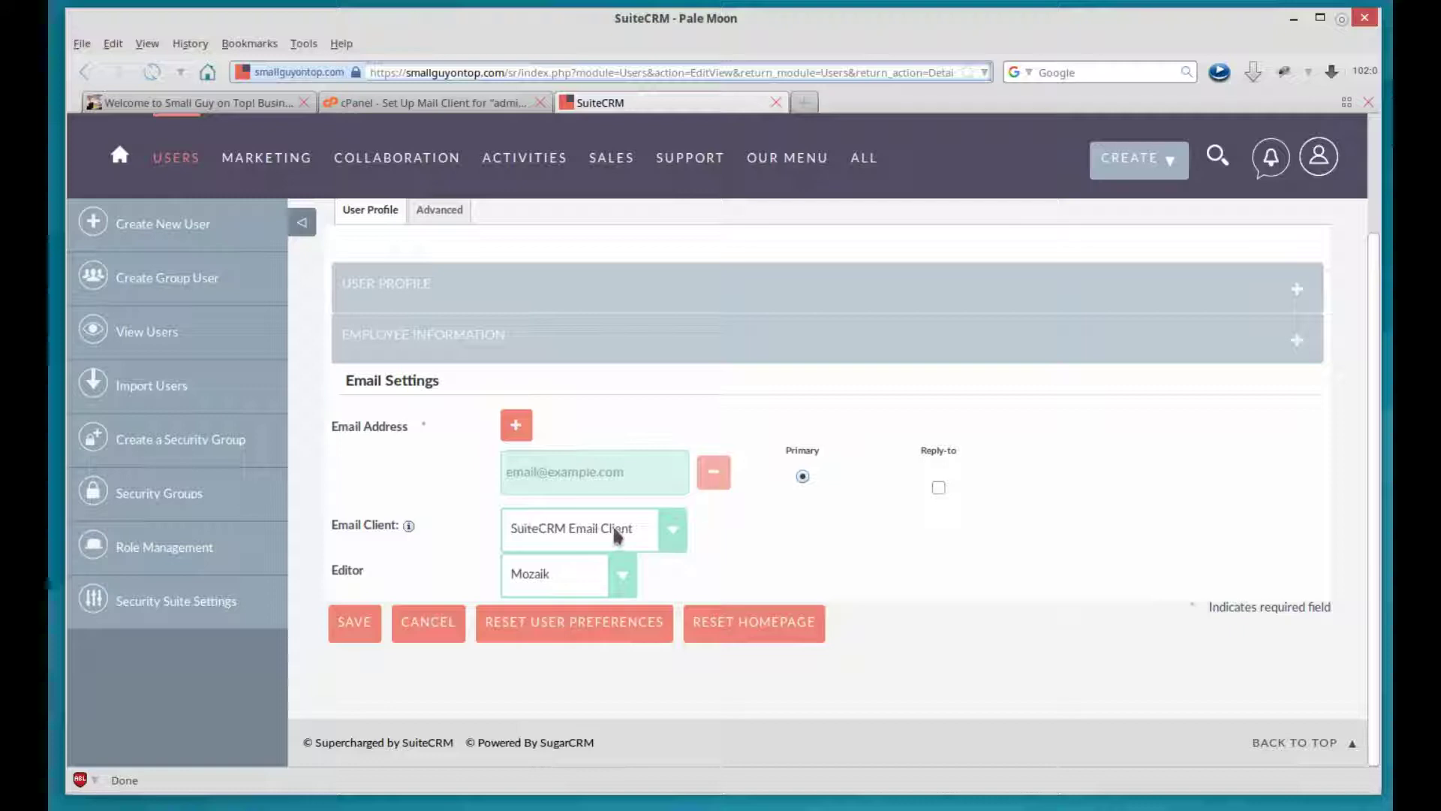
# Keep SuiteCRM Email Client and Mozaik as the email client and editor
pyautogui.click(667, 531)
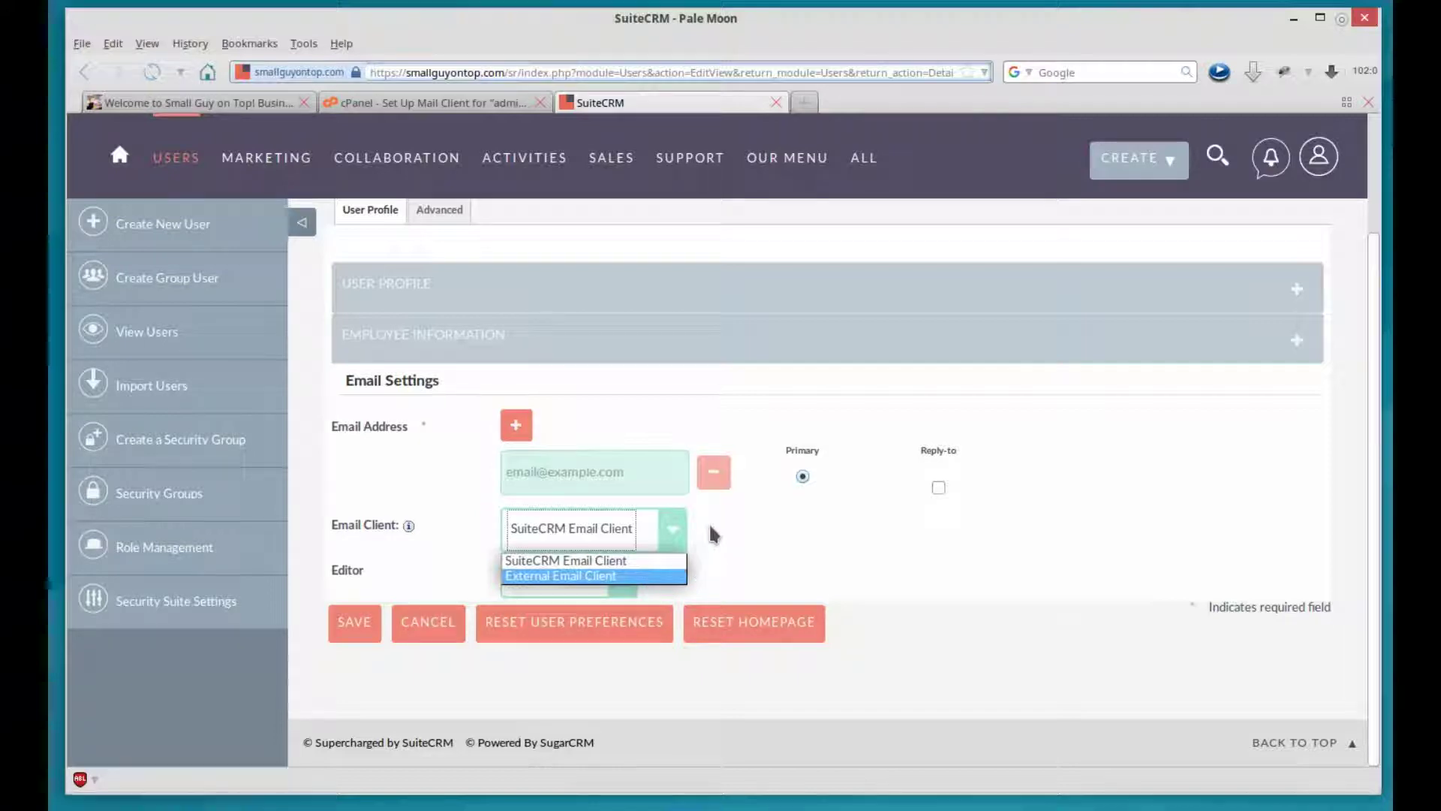
pyautogui.click(711, 556)
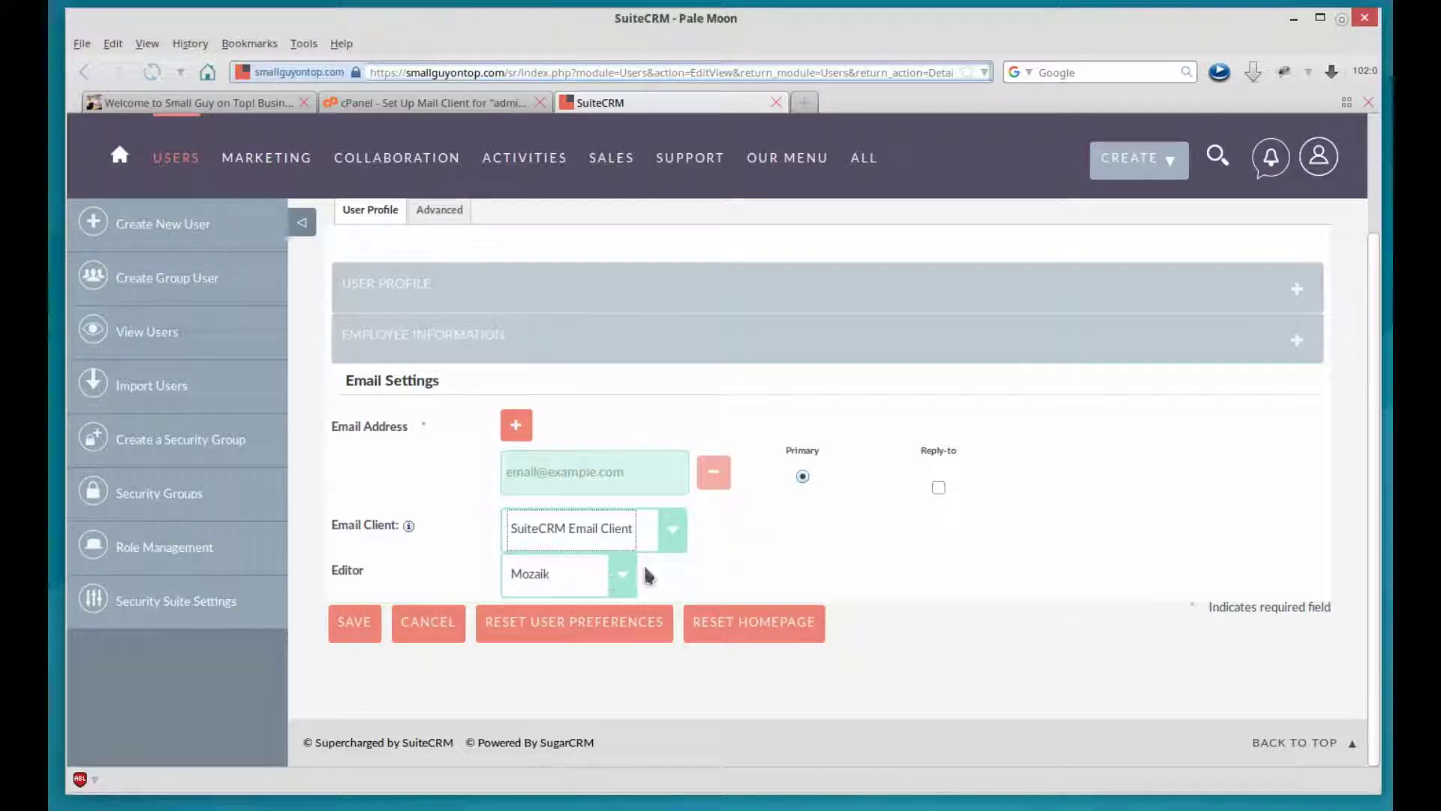
pyautogui.click(623, 575)
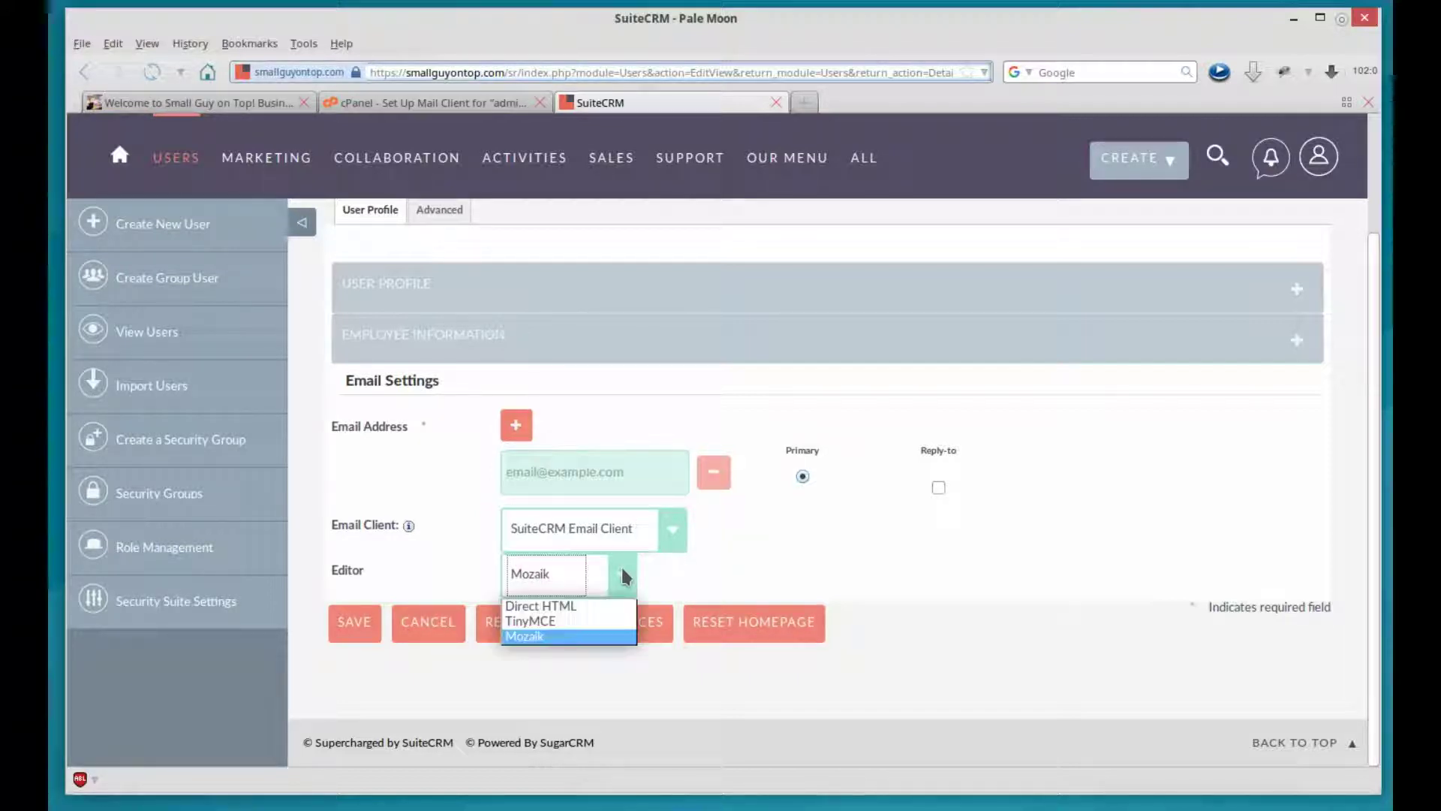
pyautogui.click(679, 590)
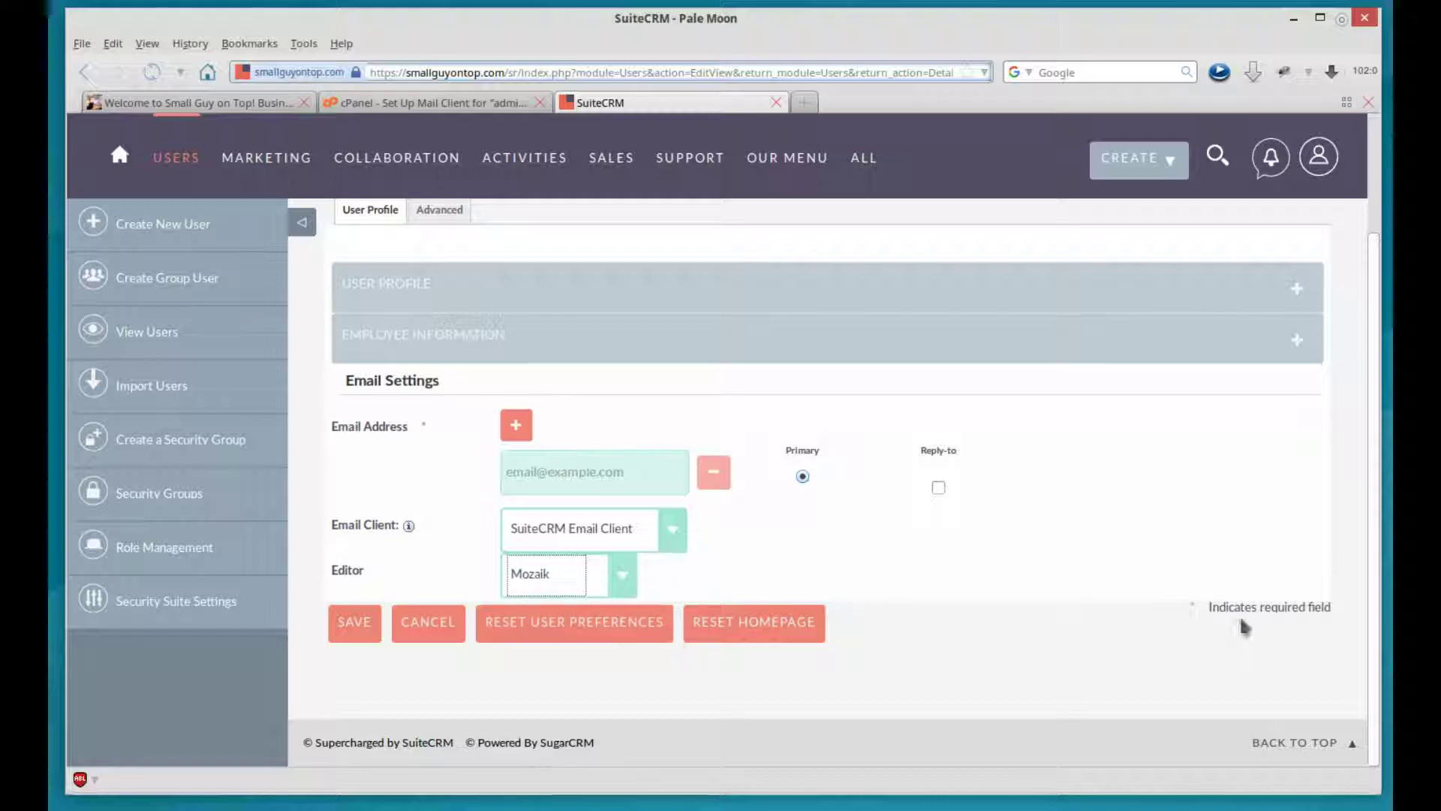
pyautogui.moveTo(1373, 589); pyautogui.dragTo(1368, 458)
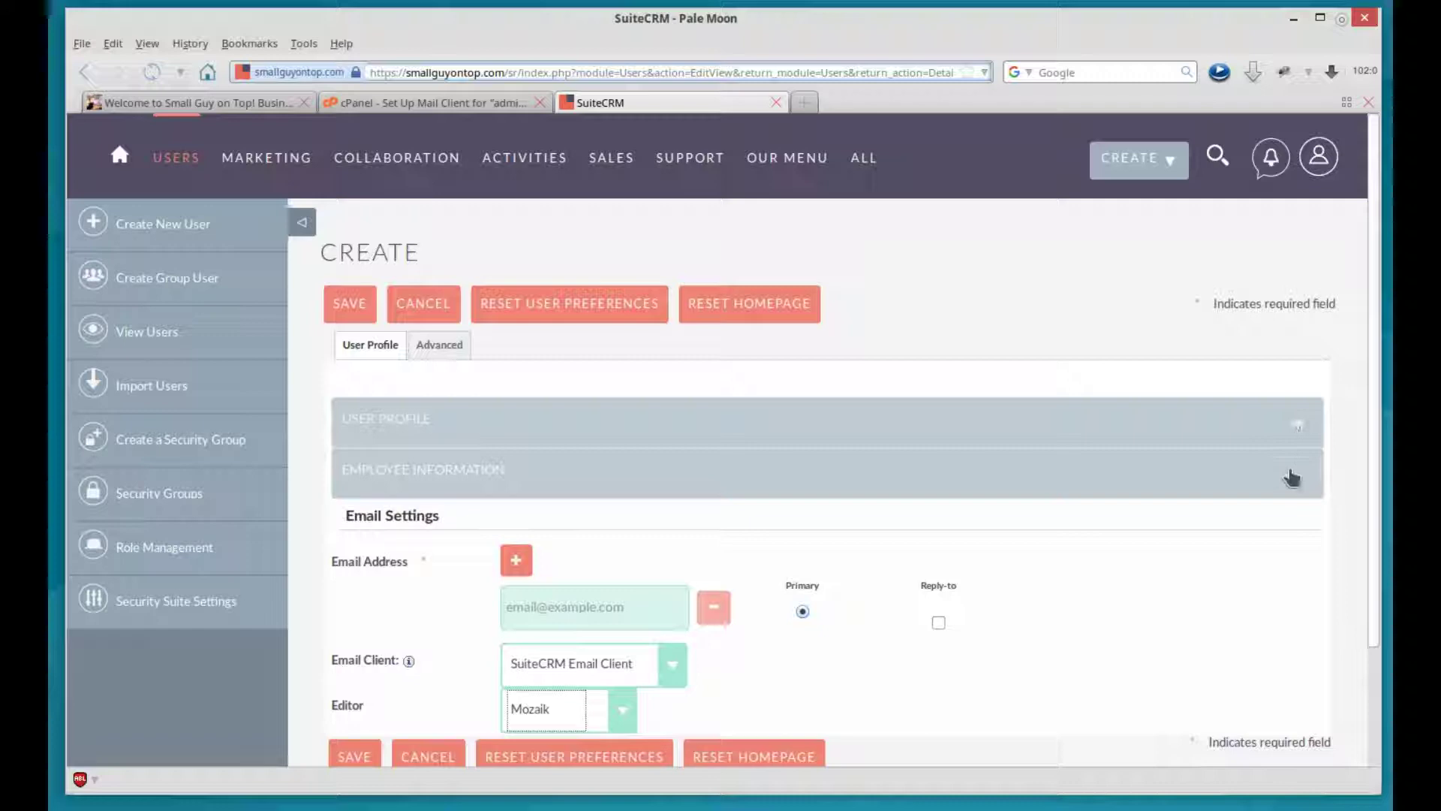
pyautogui.scroll(-2, 1300, 451)
pyautogui.click(1300, 424)
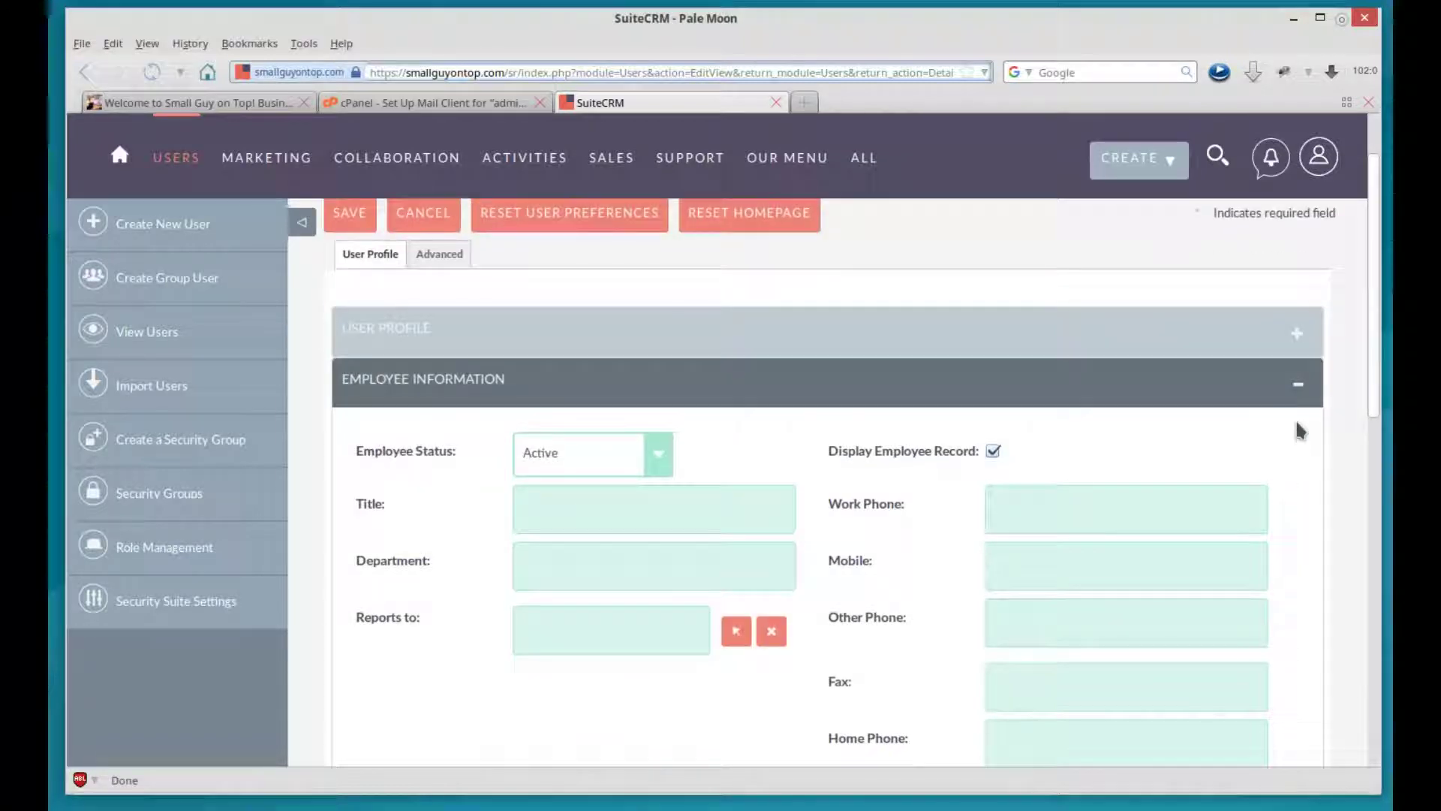
# Fill in the new user's username, first name and last name in User Profile
pyautogui.click(1301, 384)
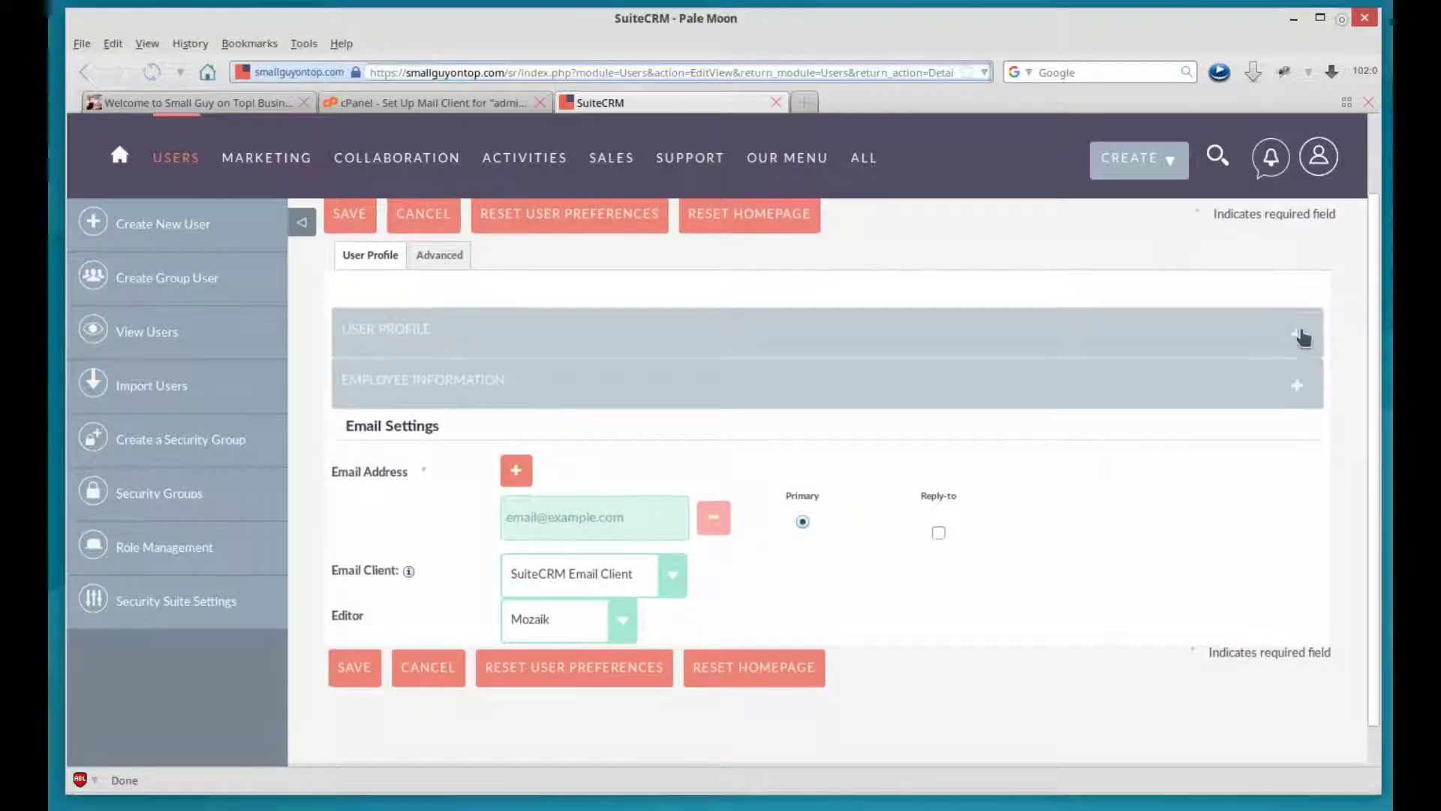
pyautogui.click(1303, 330)
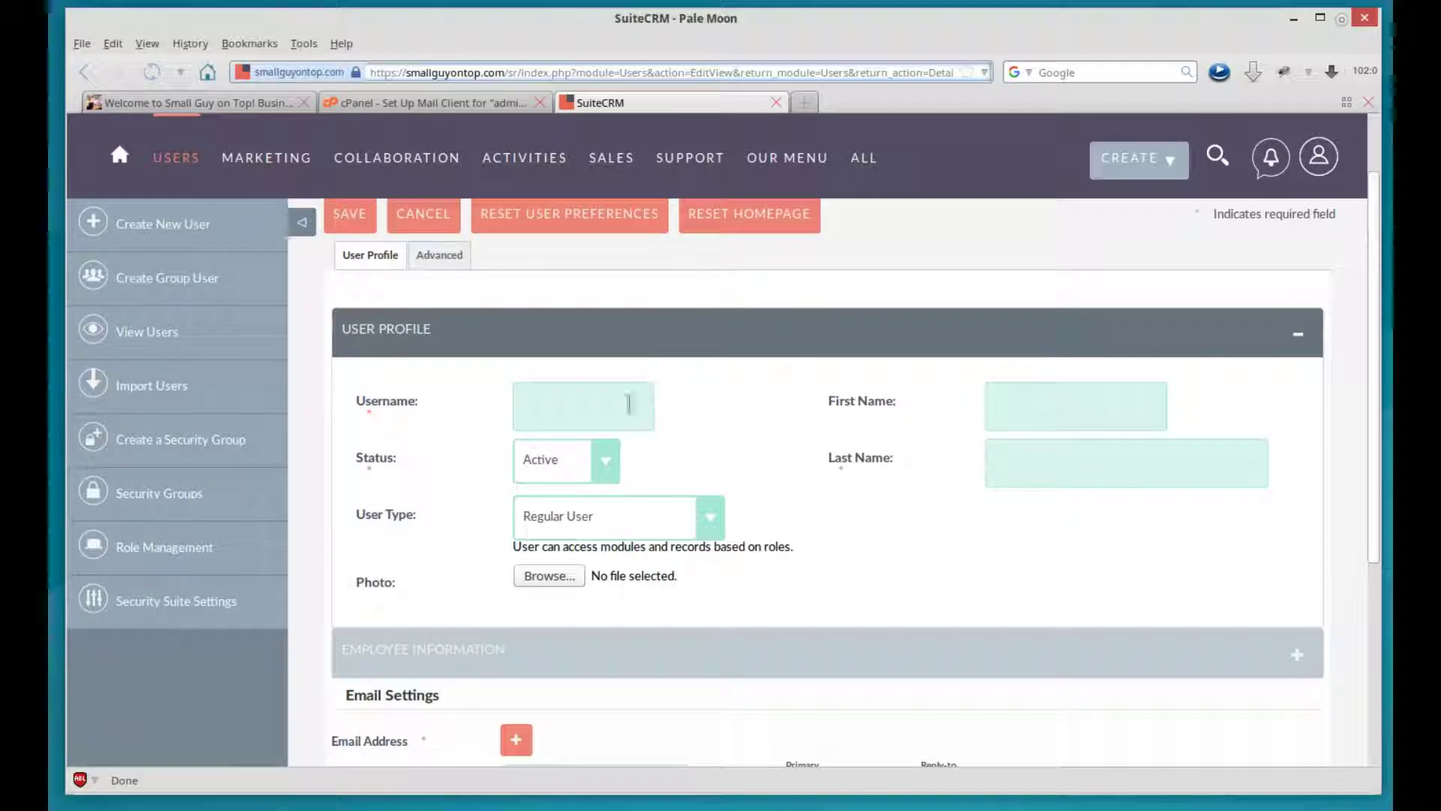
pyautogui.click(554, 423)
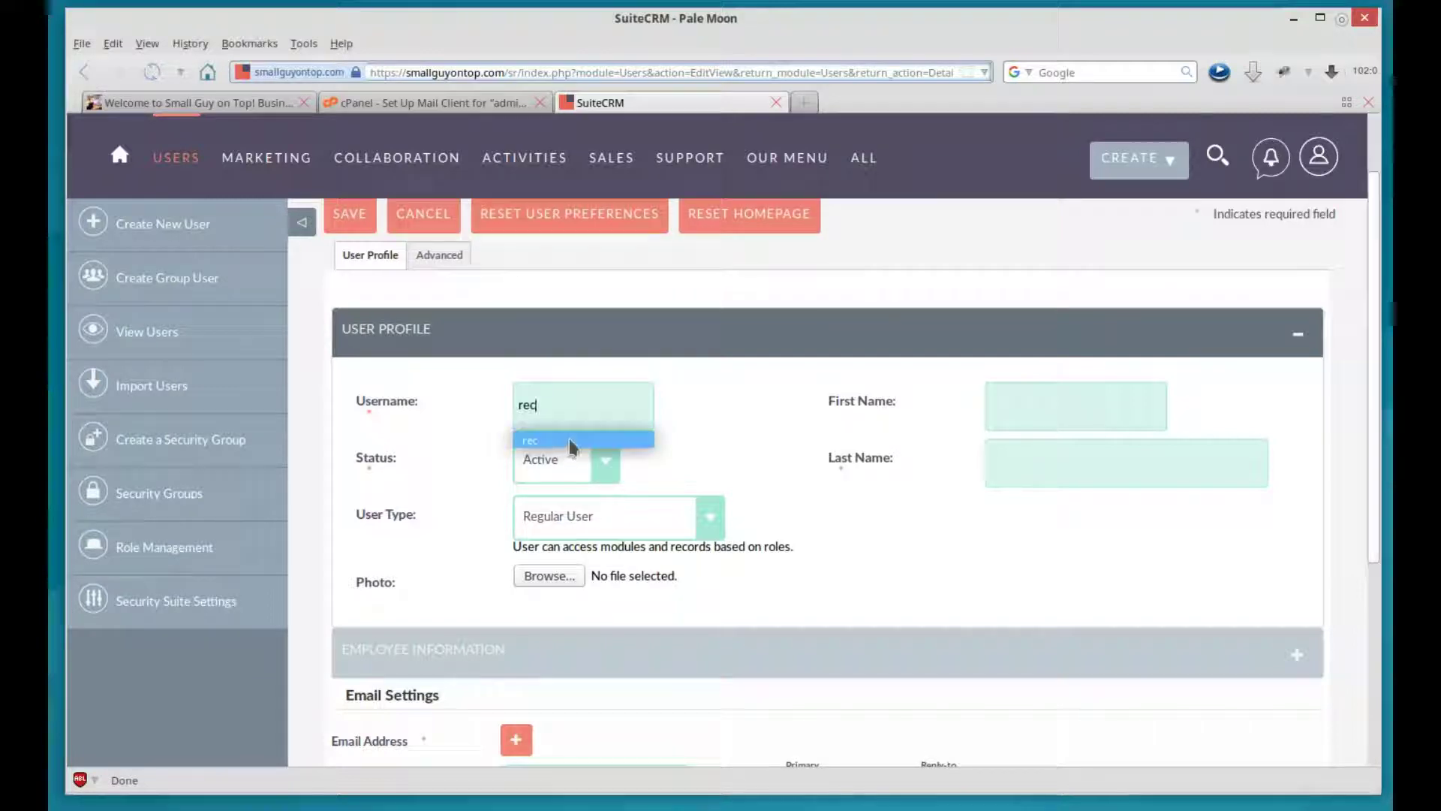
pyautogui.click(559, 440)
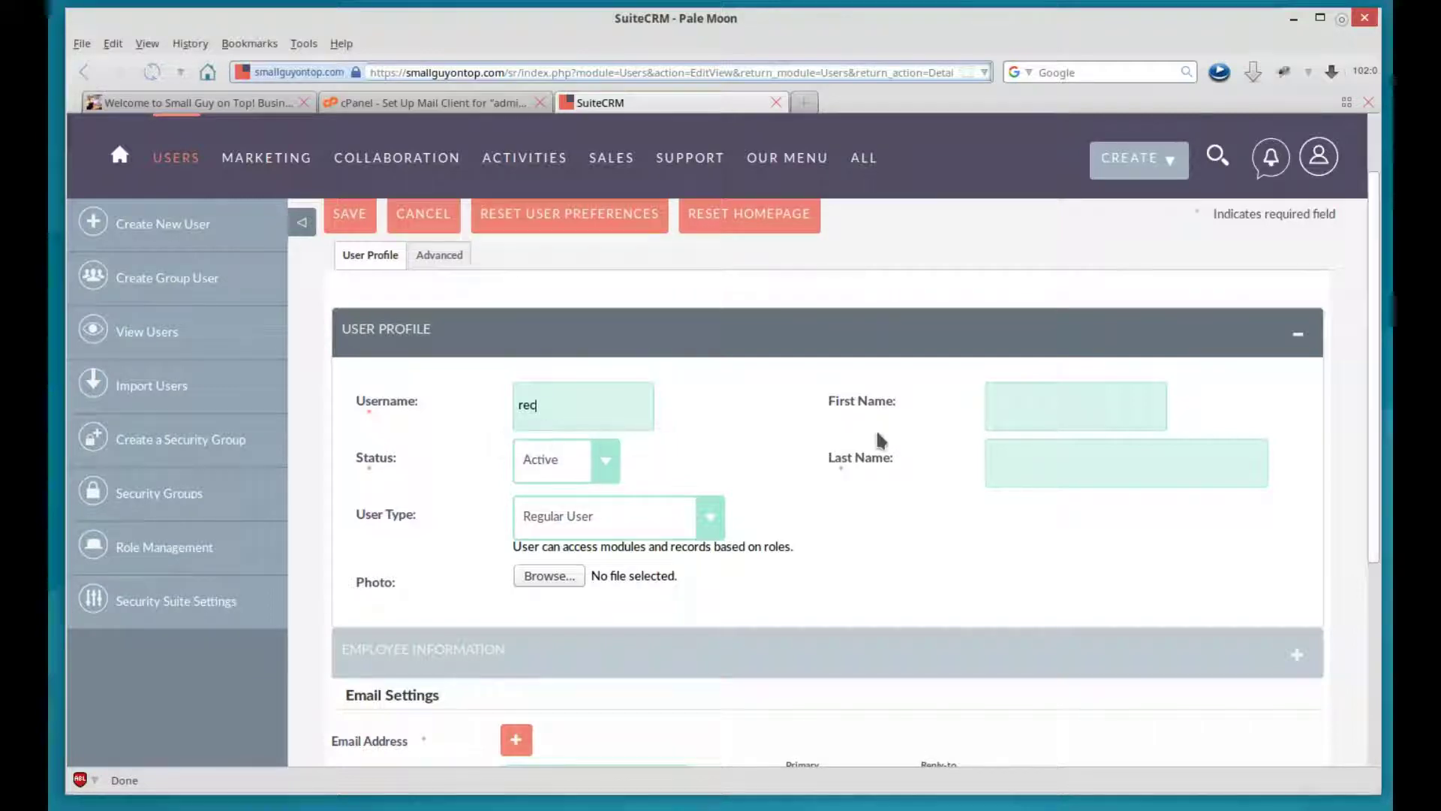
pyautogui.click(1003, 409)
pyautogui.write('Ron')
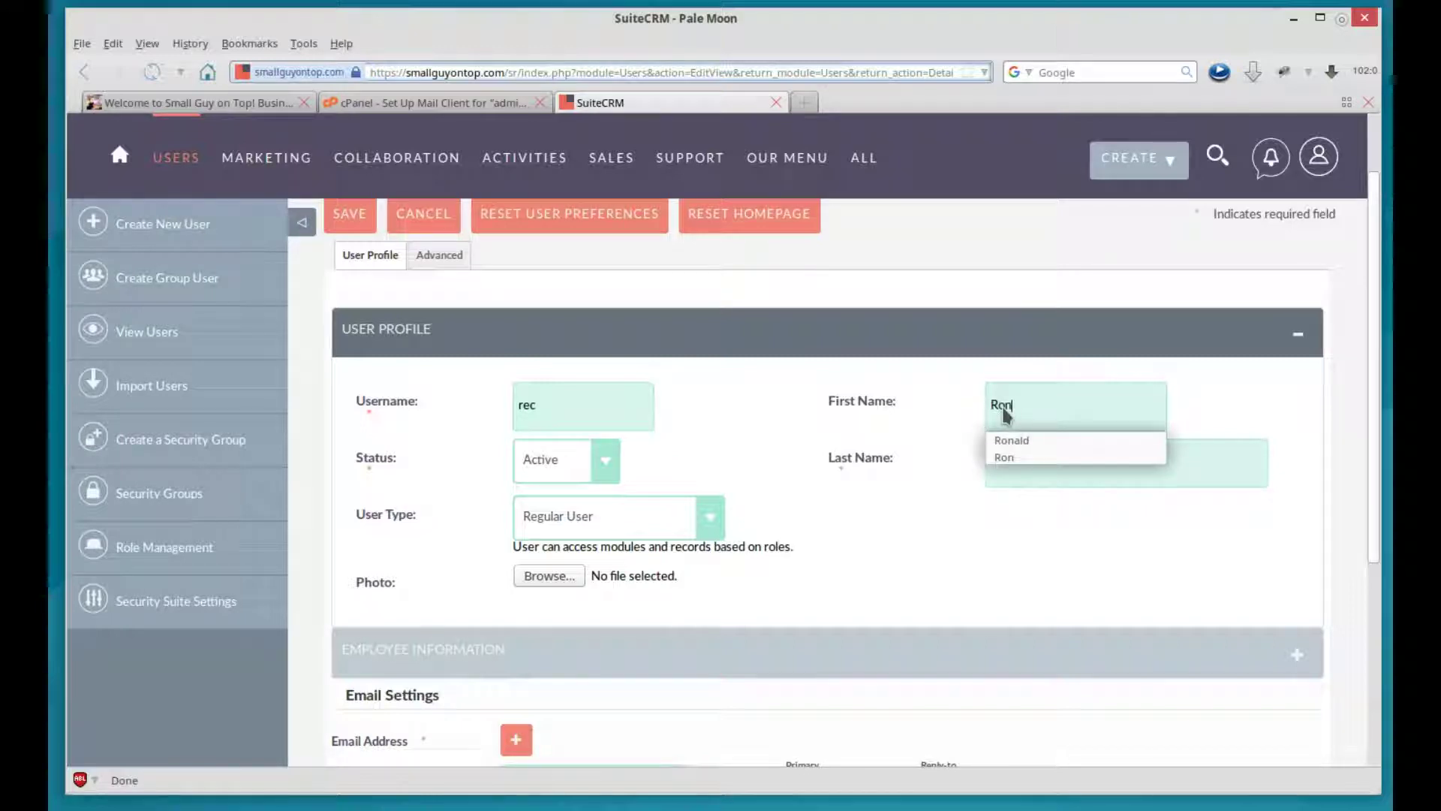
pyautogui.click(968, 480)
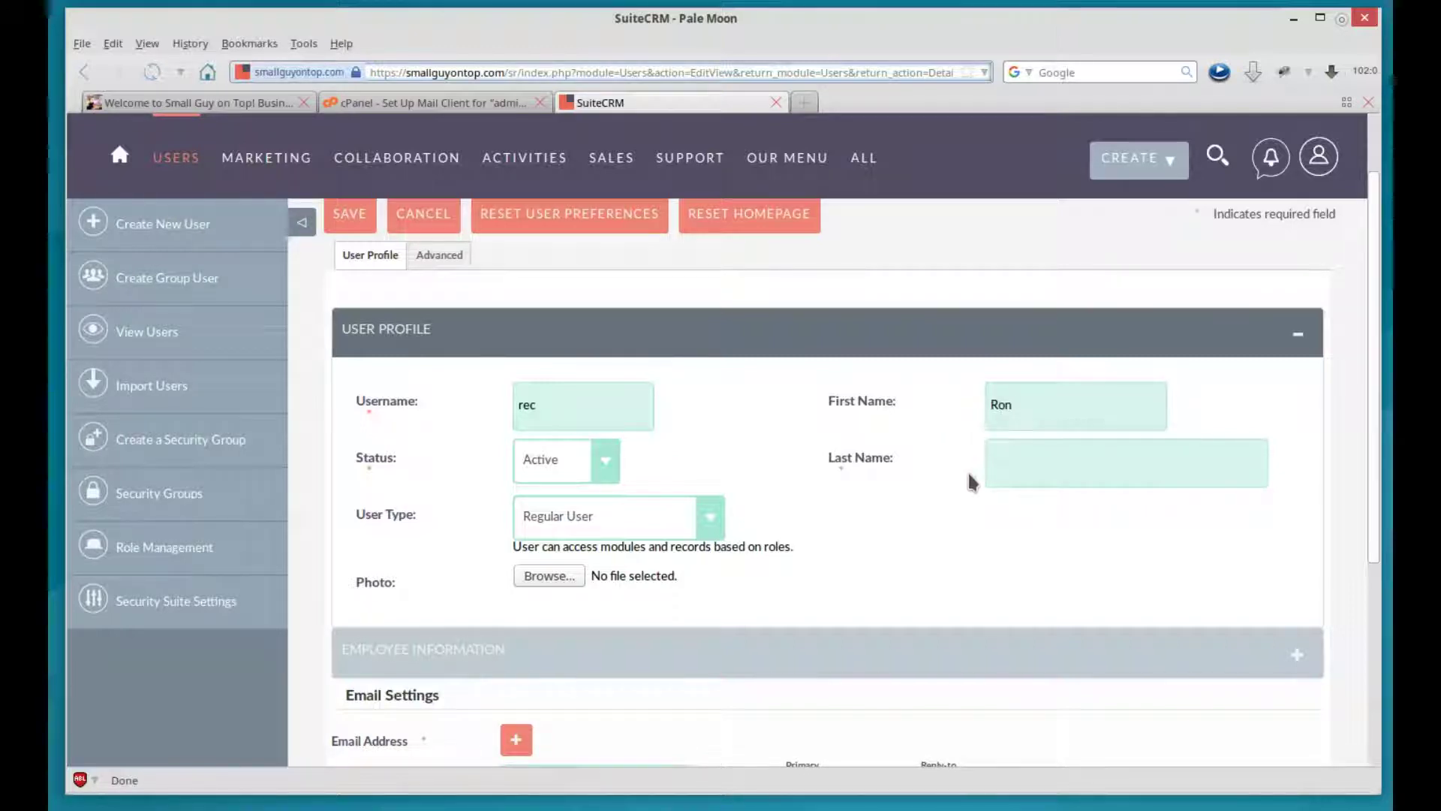
pyautogui.click(1010, 469)
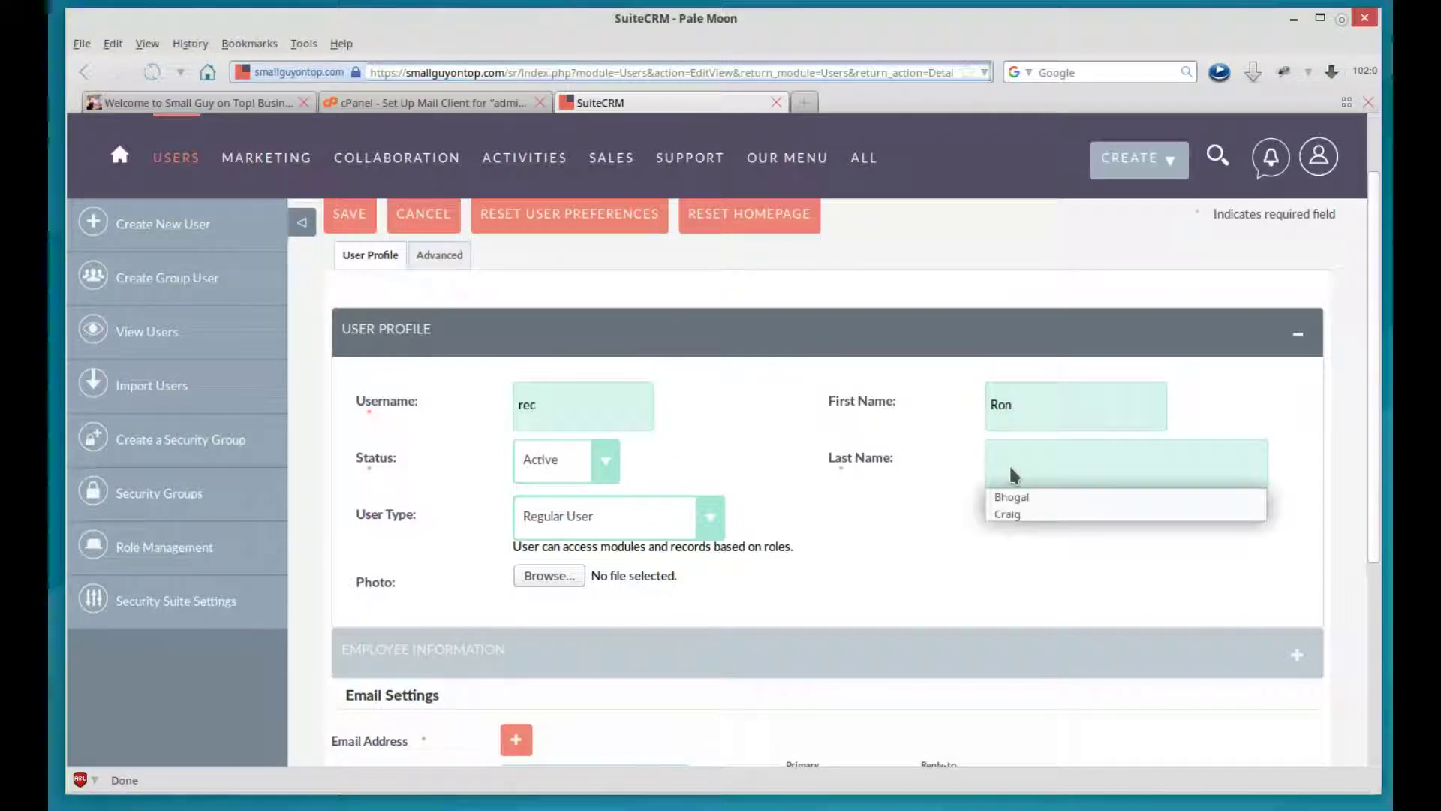
pyautogui.click(1006, 514)
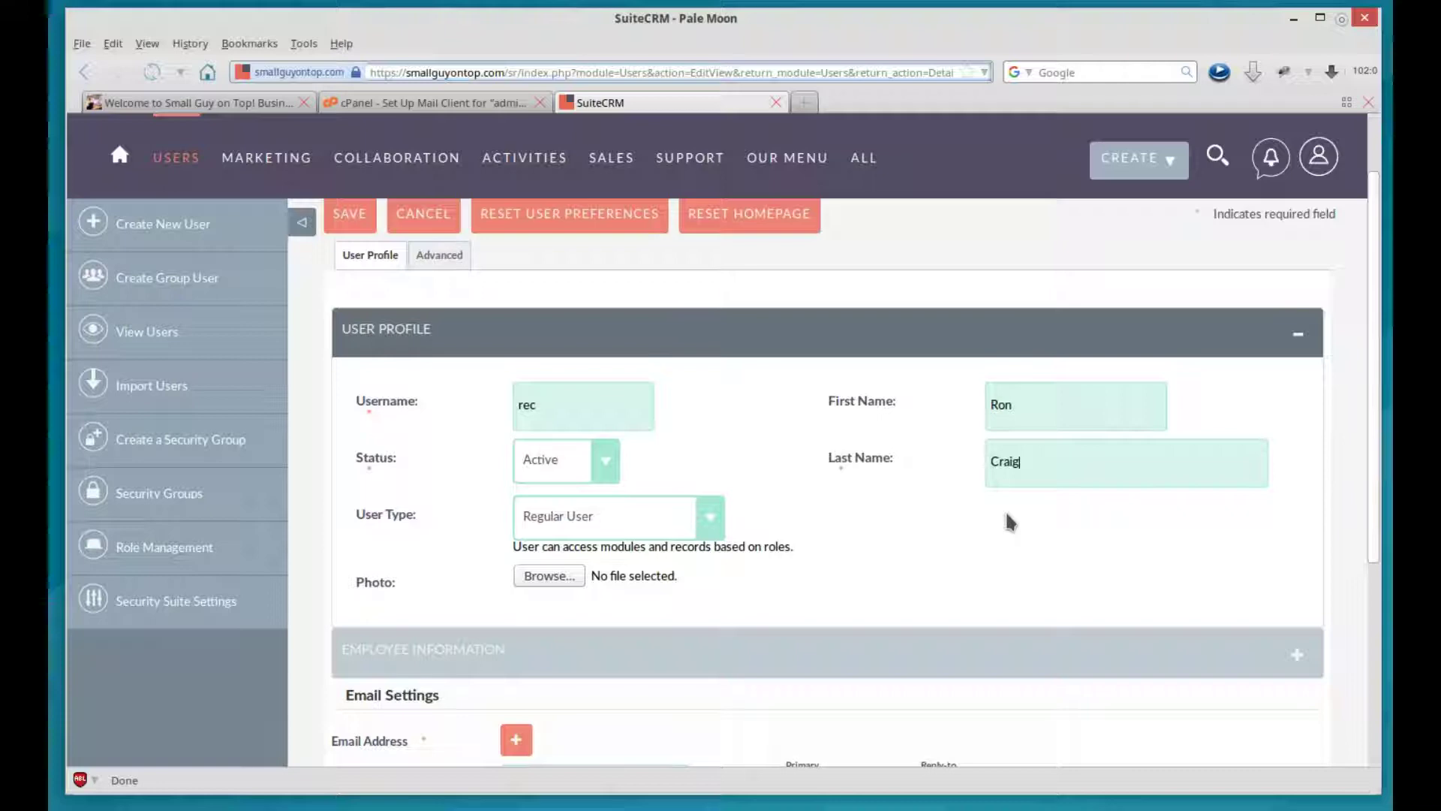
# Keep the user type as Regular User and enter the user's e-mail address
pyautogui.click(708, 526)
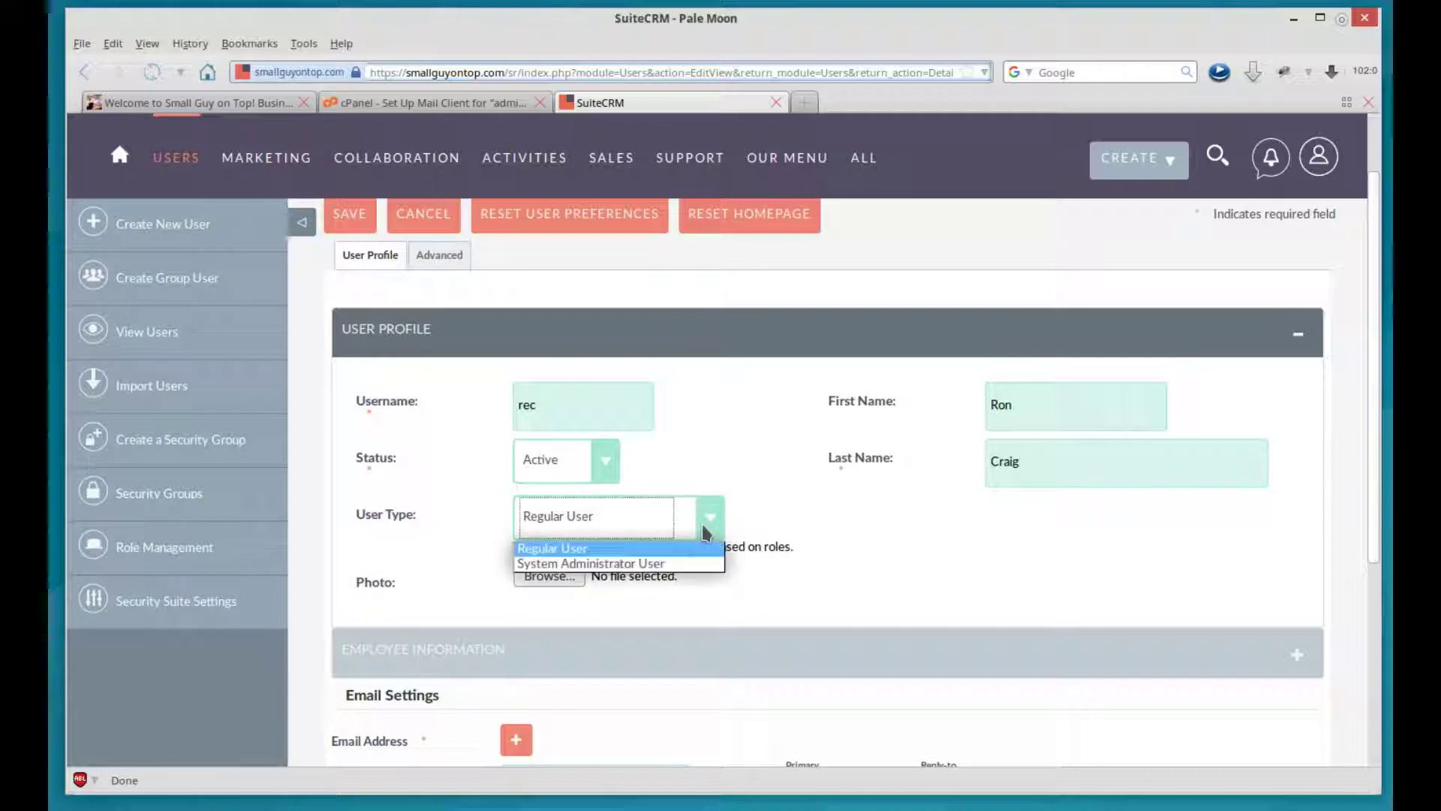
pyautogui.click(678, 554)
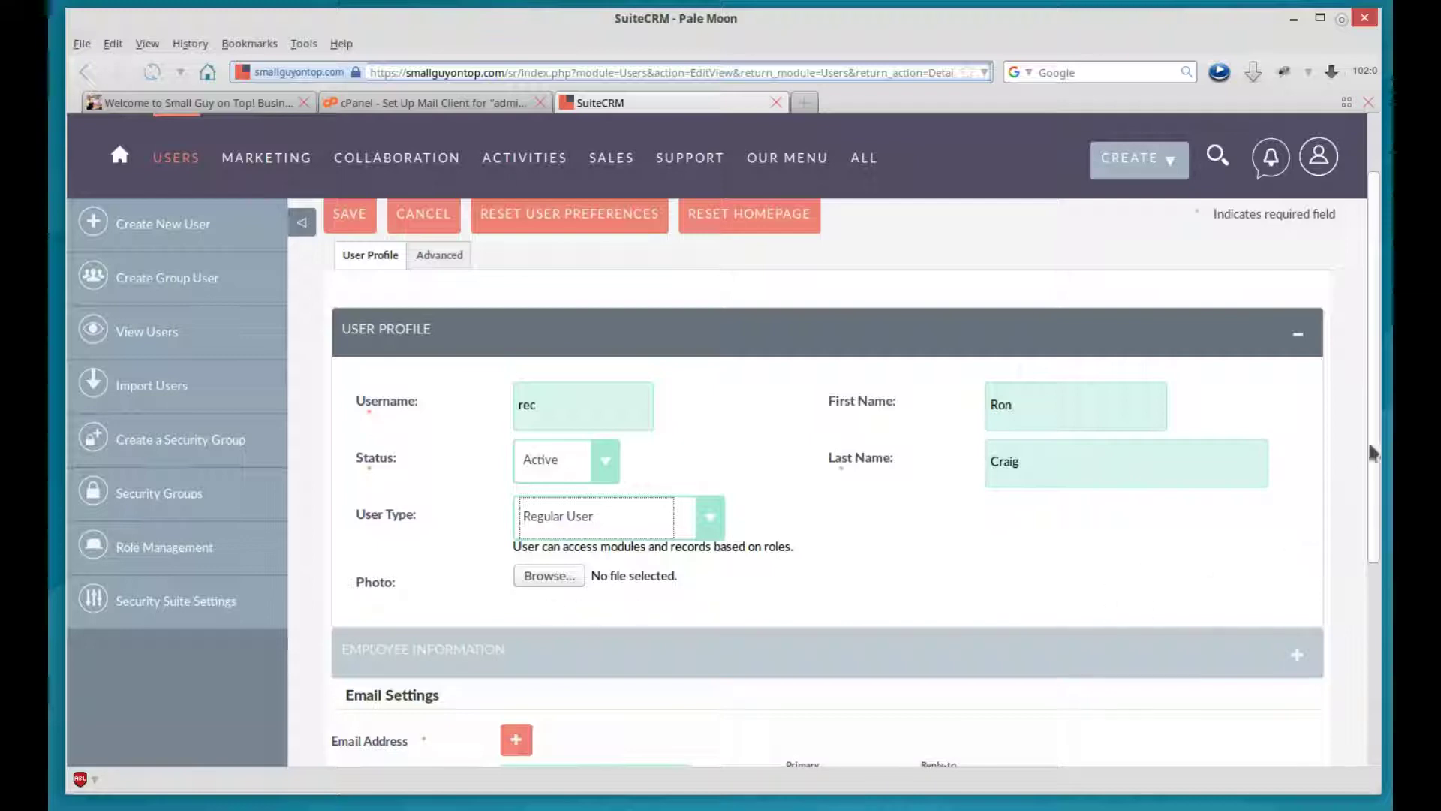
pyautogui.scroll(-4, 1371, 451)
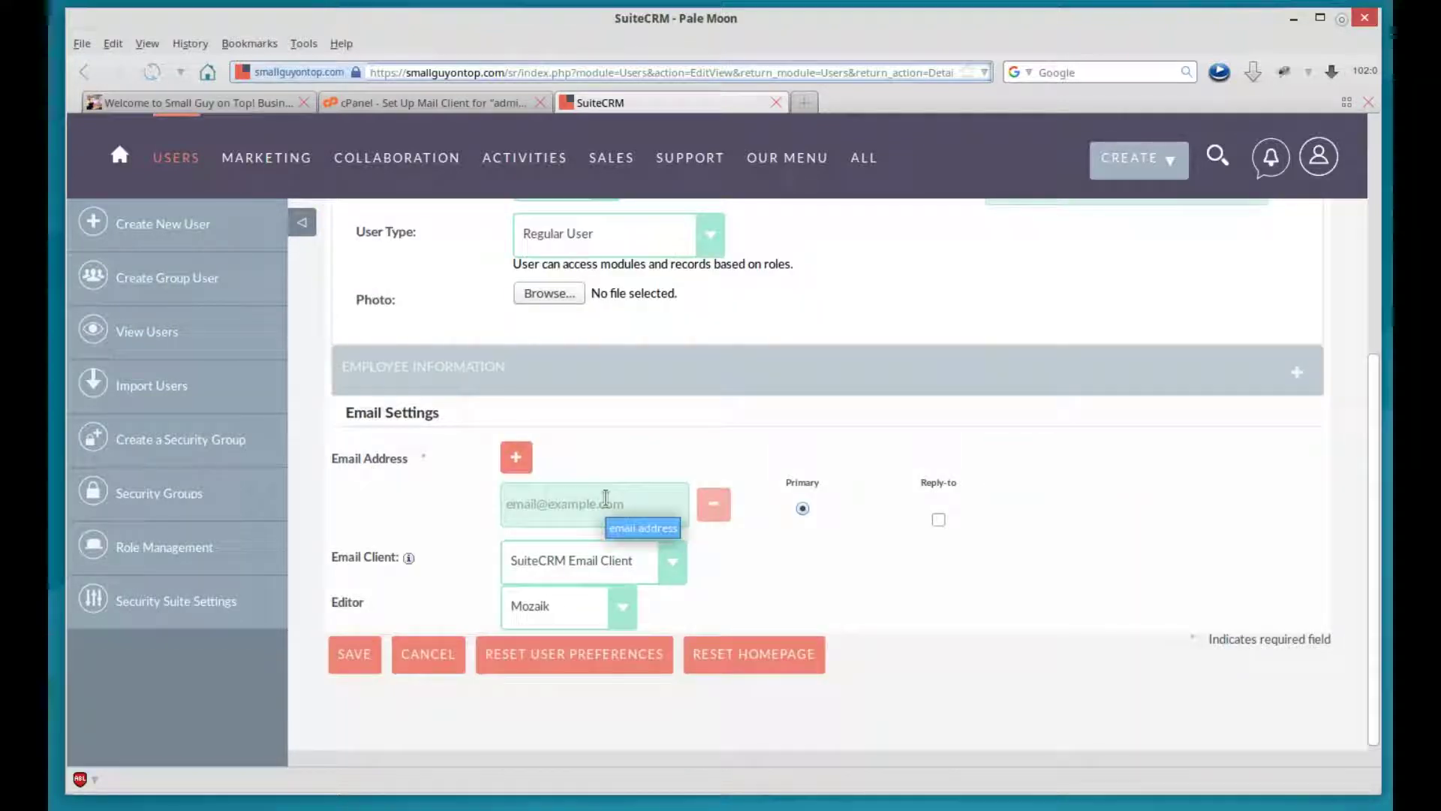
pyautogui.click(595, 503)
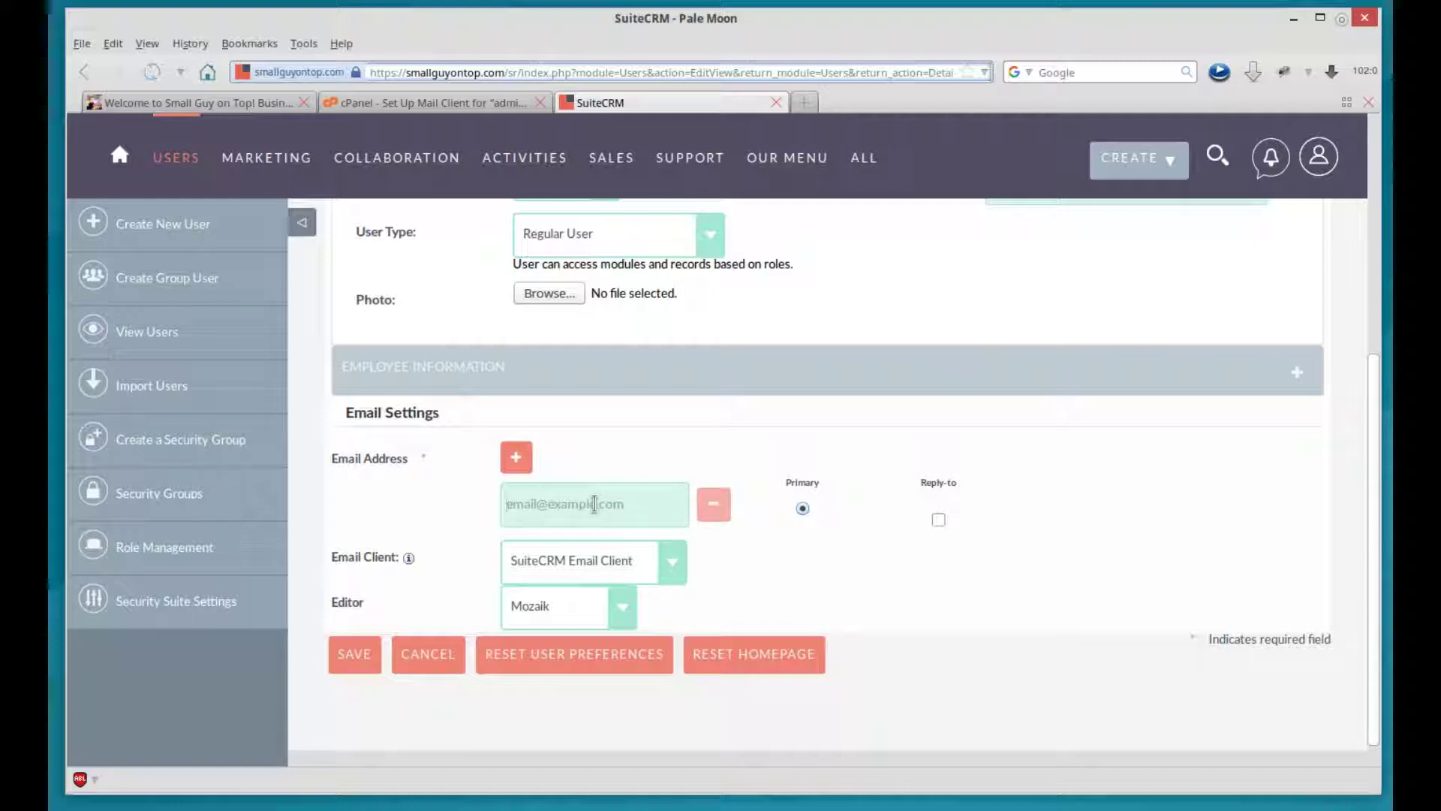
pyautogui.write('r')
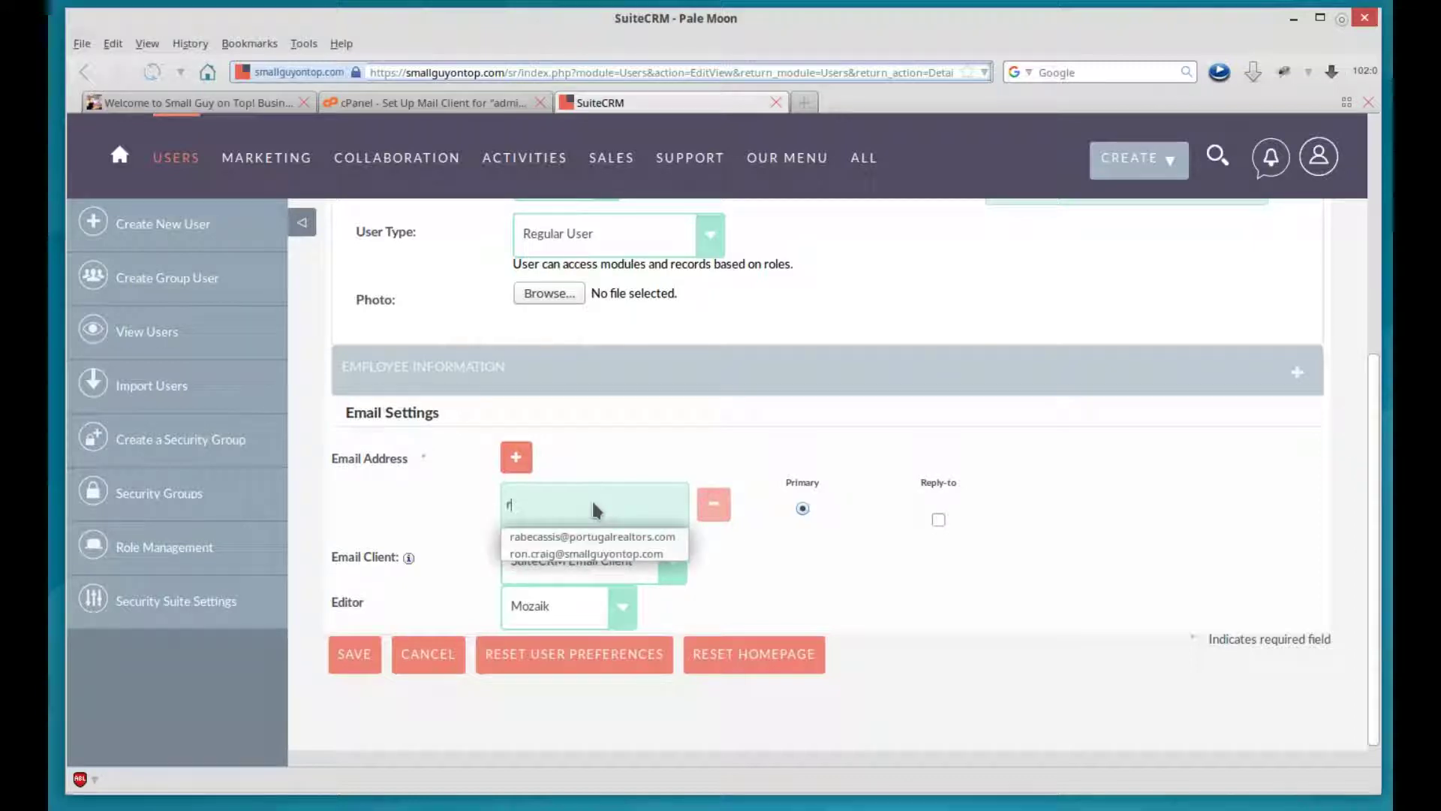
pyautogui.write('on')
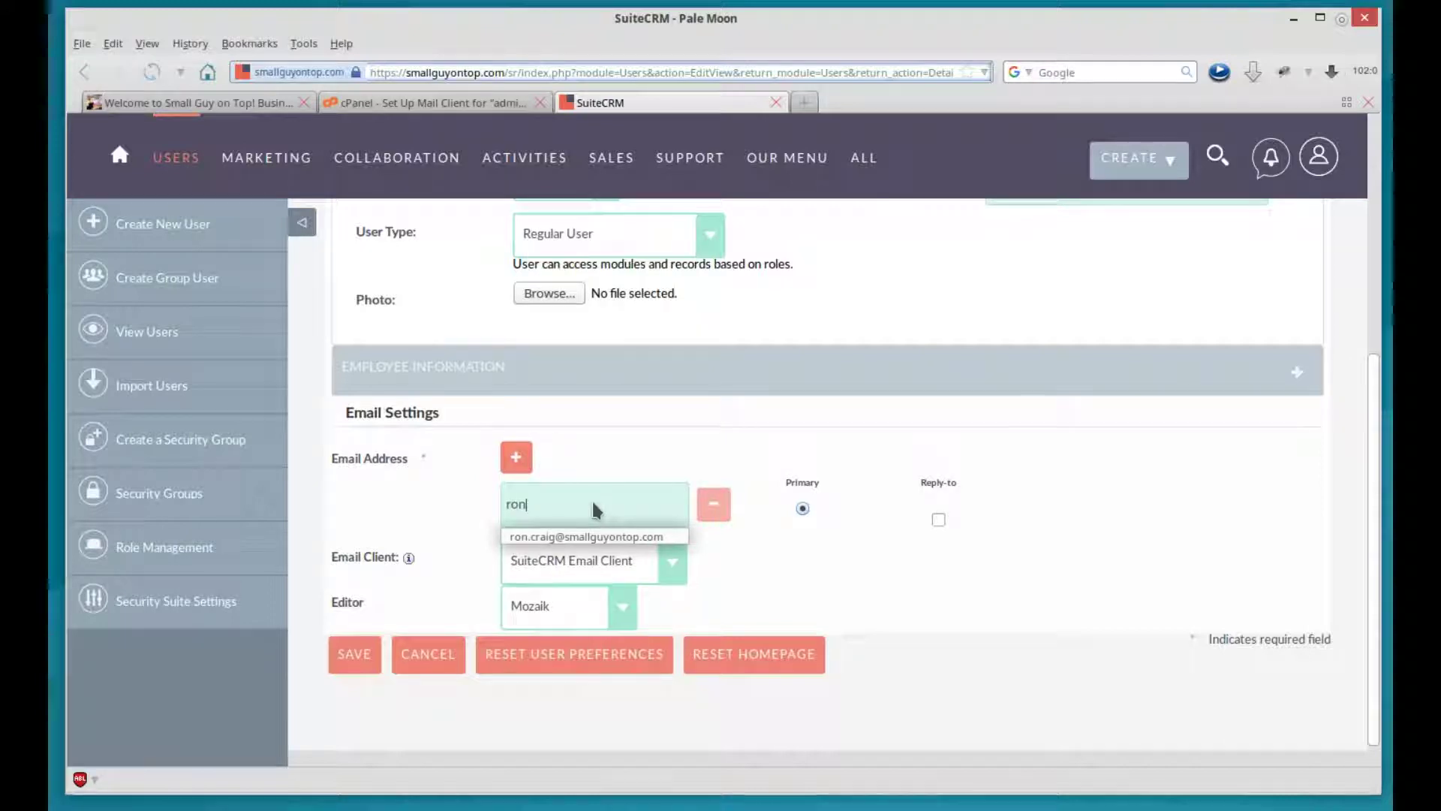
pyautogui.write('.')
pyautogui.click(583, 536)
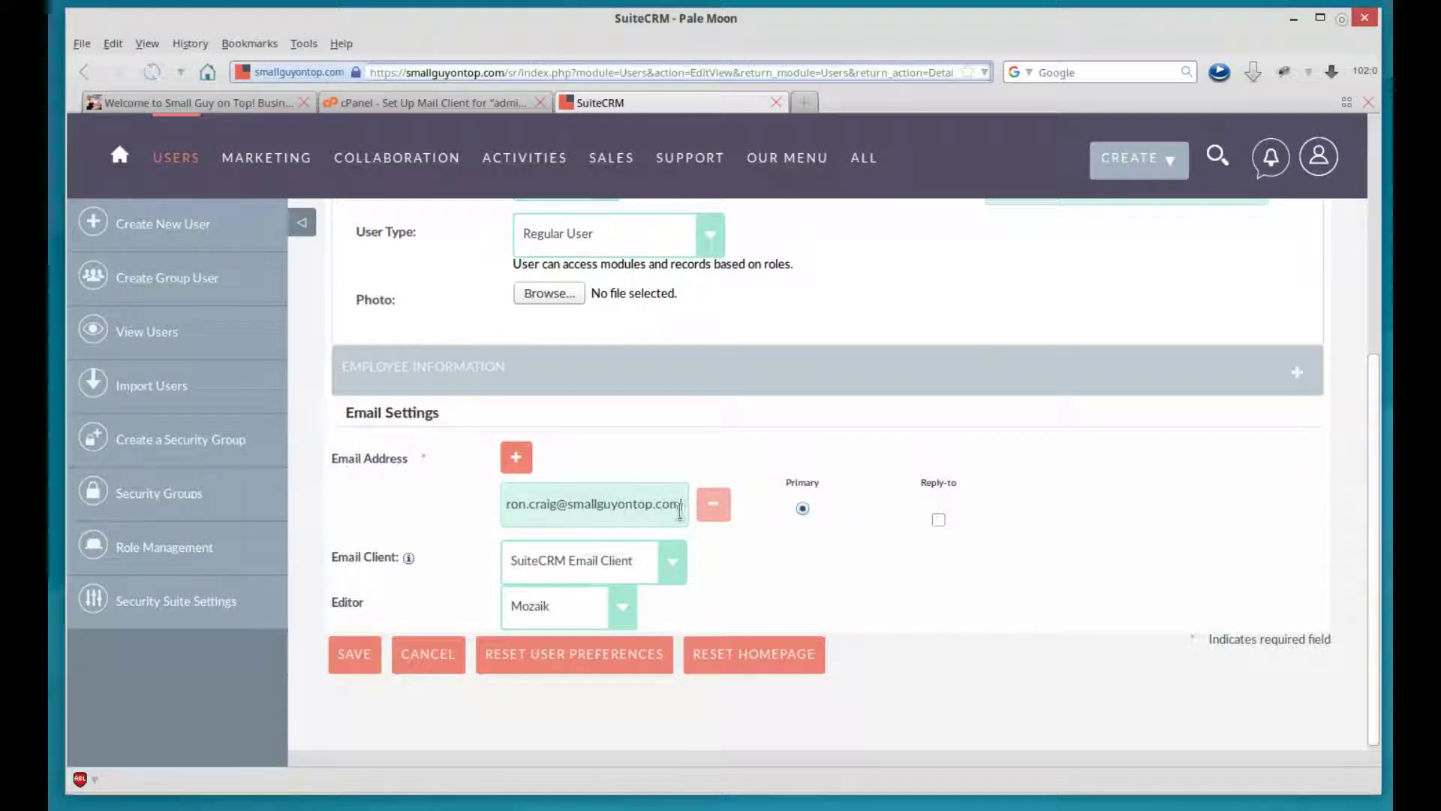
# Save the new user and review its Employee Information on the detail view
pyautogui.click(350, 654)
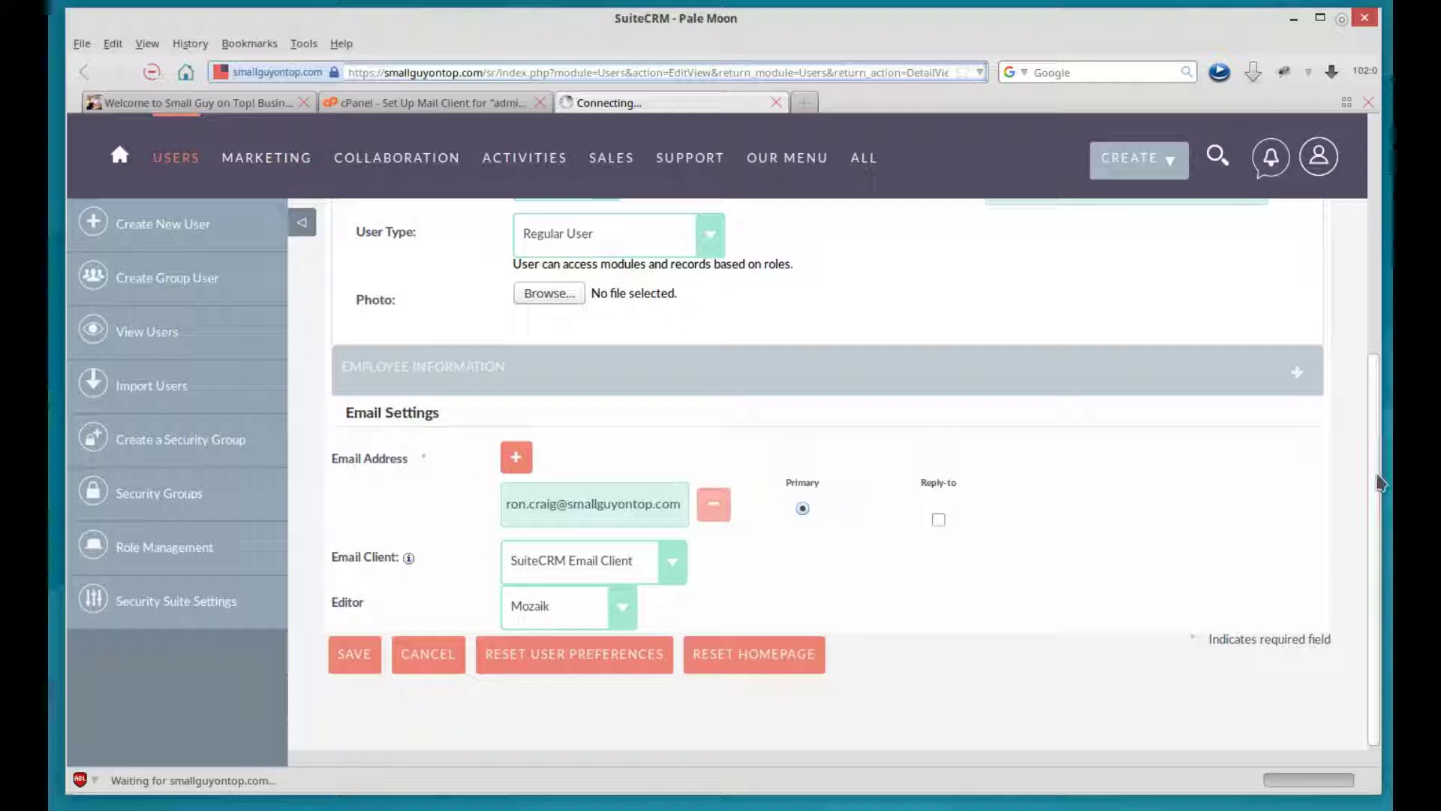
pyautogui.scroll(1, 1380, 482)
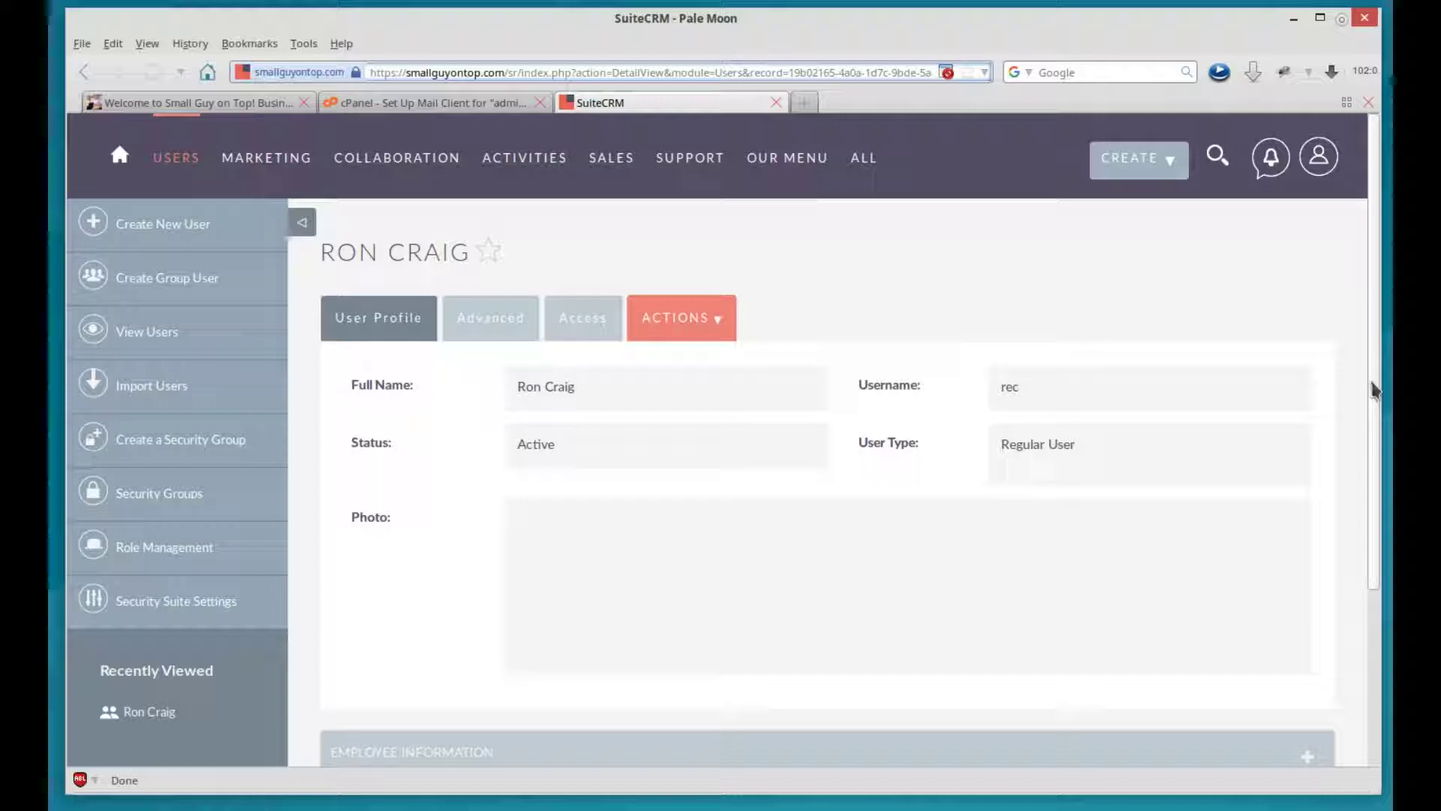
pyautogui.scroll(-3, 1375, 466)
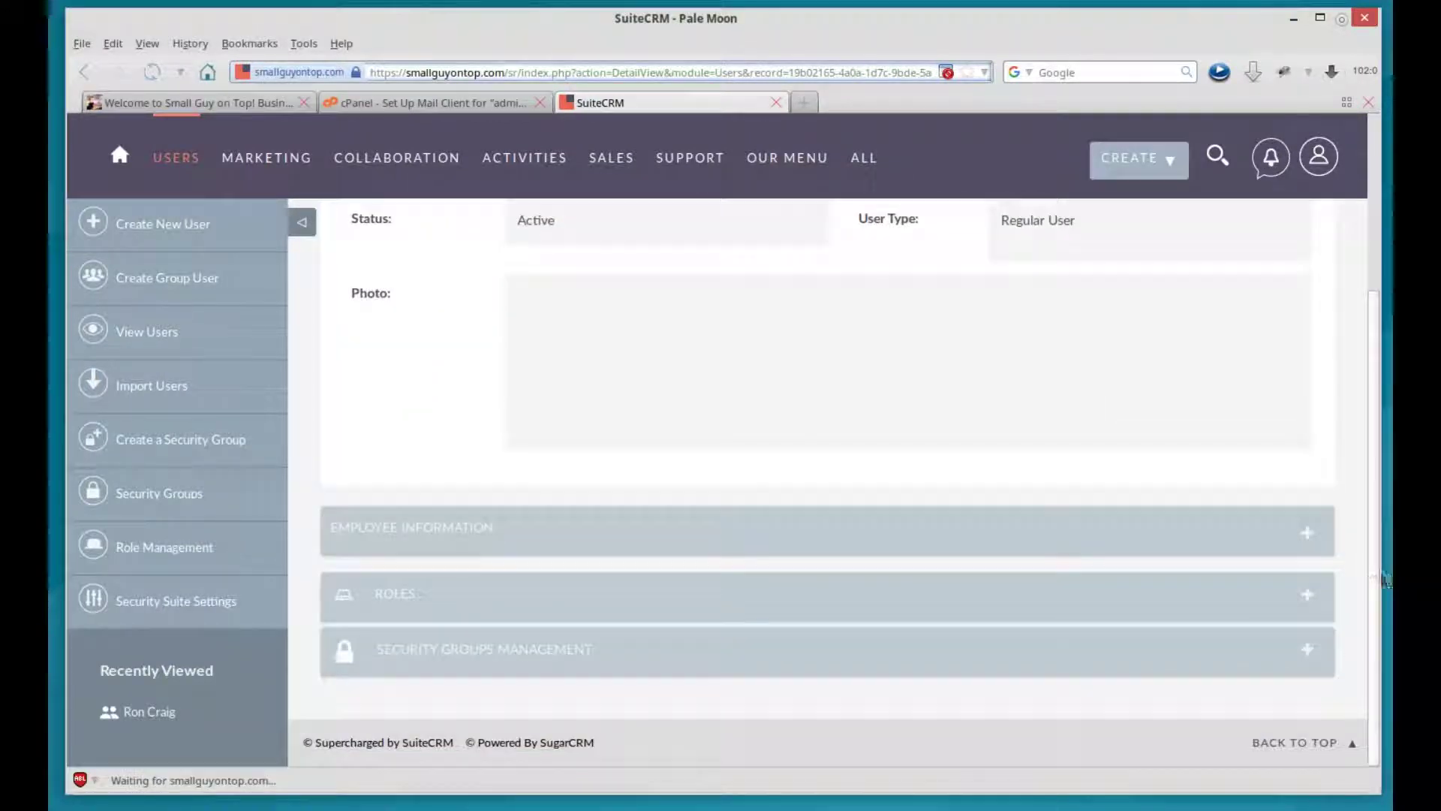
pyautogui.click(1307, 532)
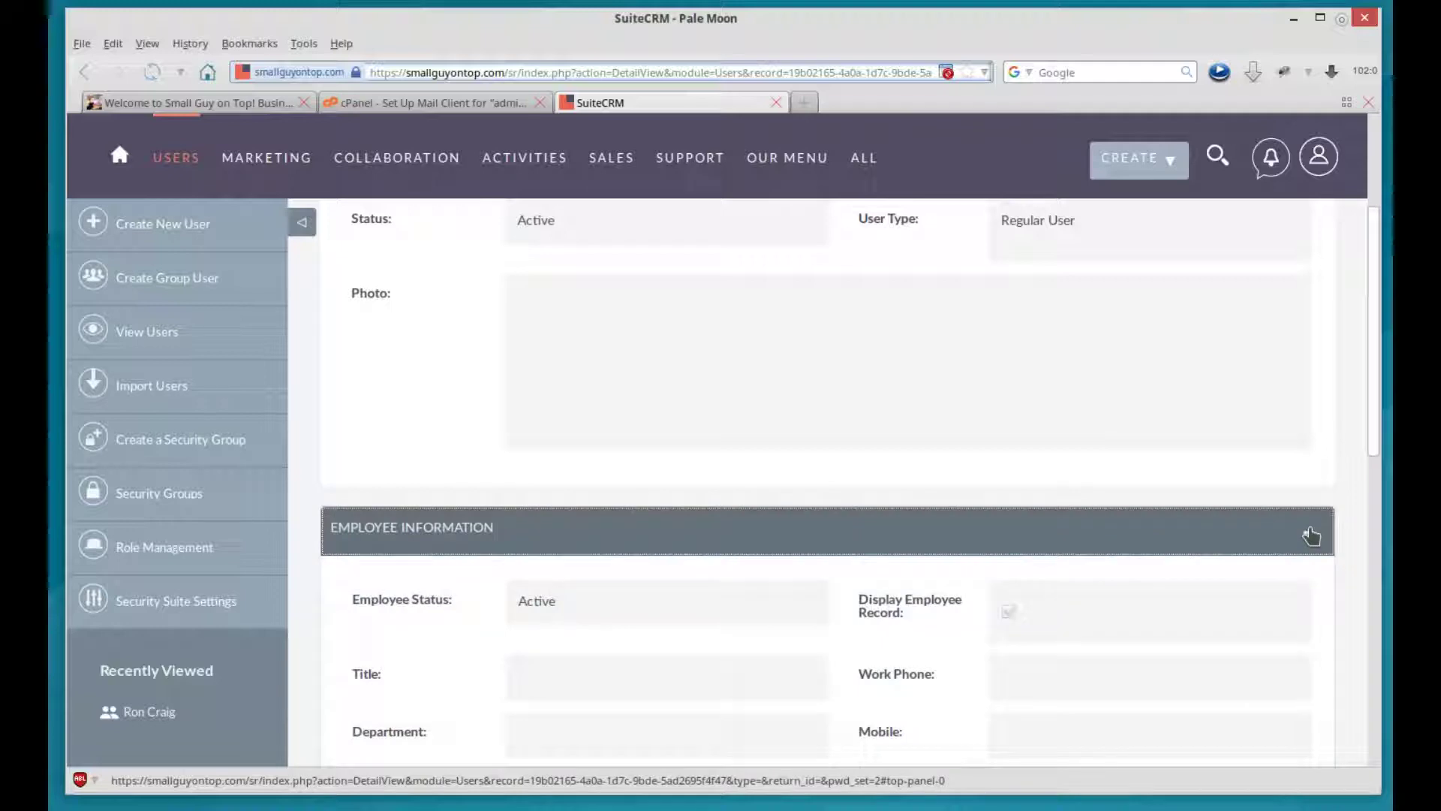
pyautogui.click(1310, 534)
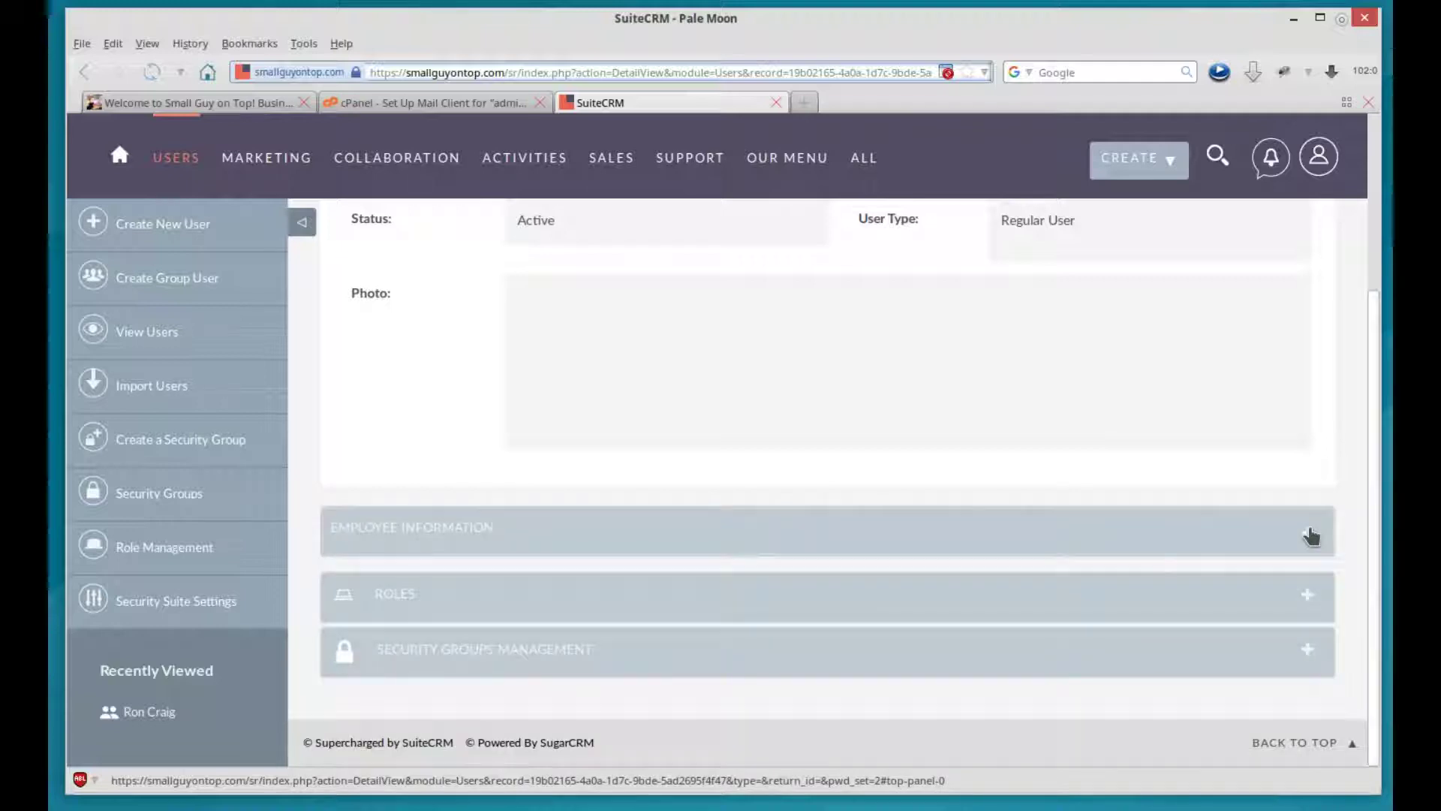
pyautogui.scroll(3, 541, 376)
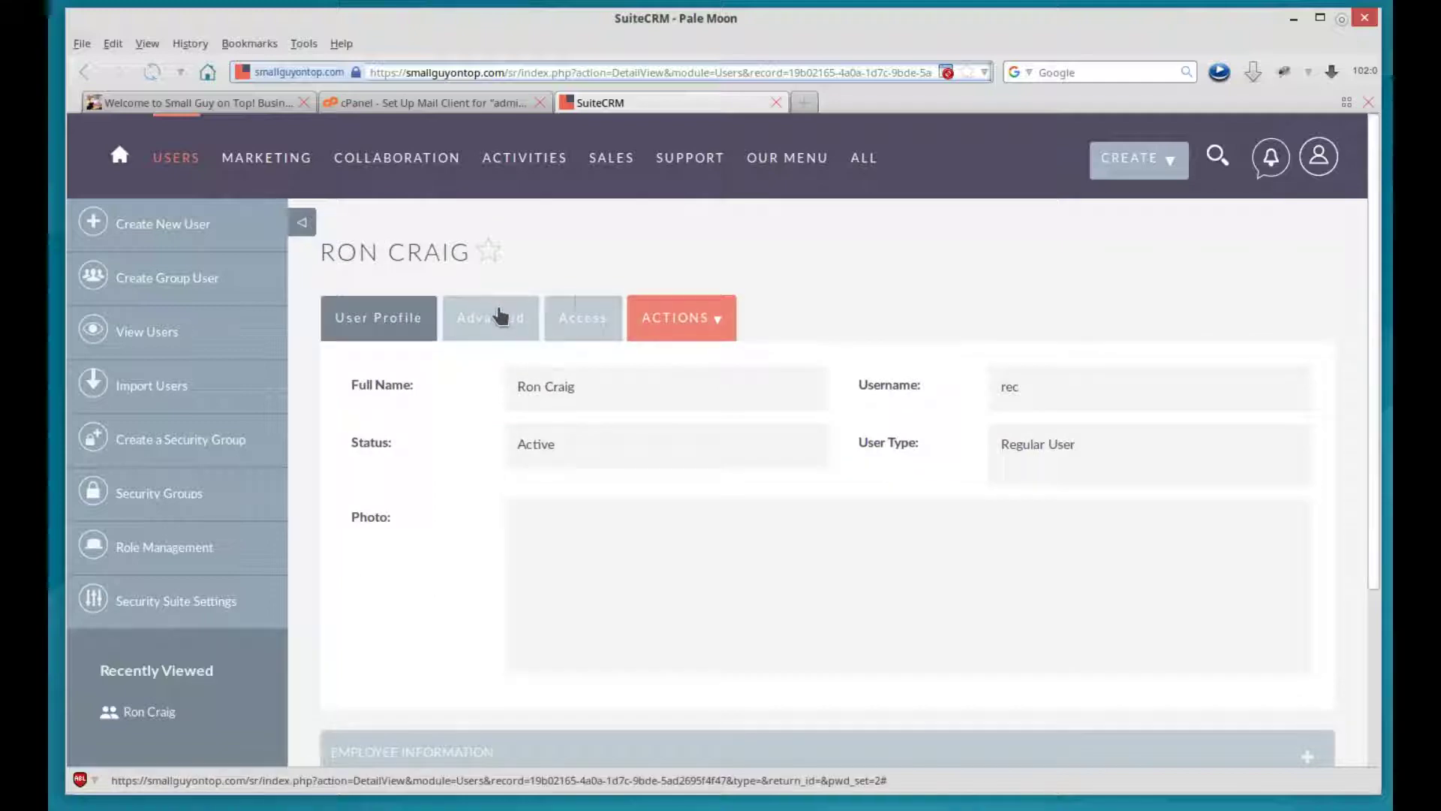
# Review the user's Advanced settings and Access permissions, then return to User Profile
pyautogui.click(499, 307)
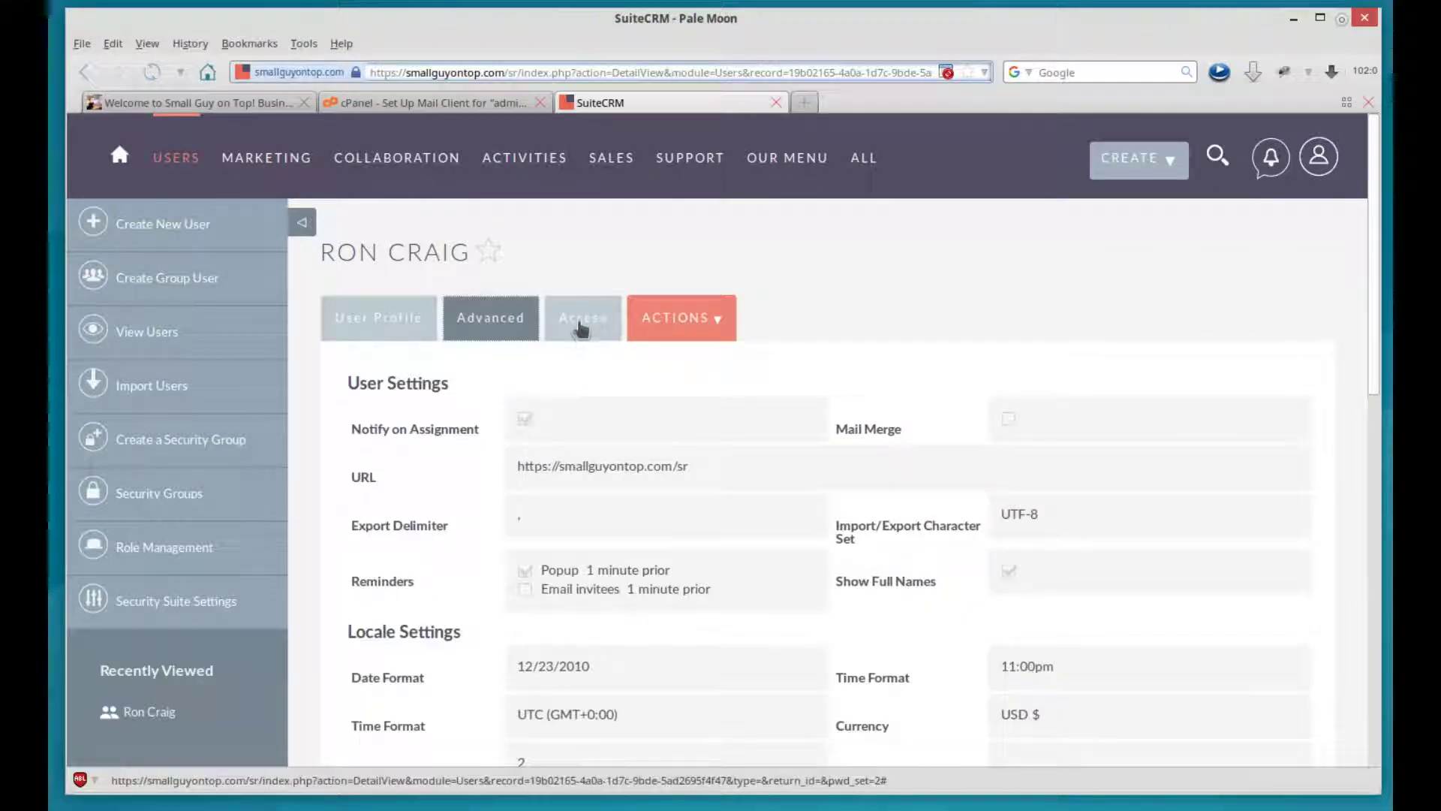
pyautogui.click(581, 322)
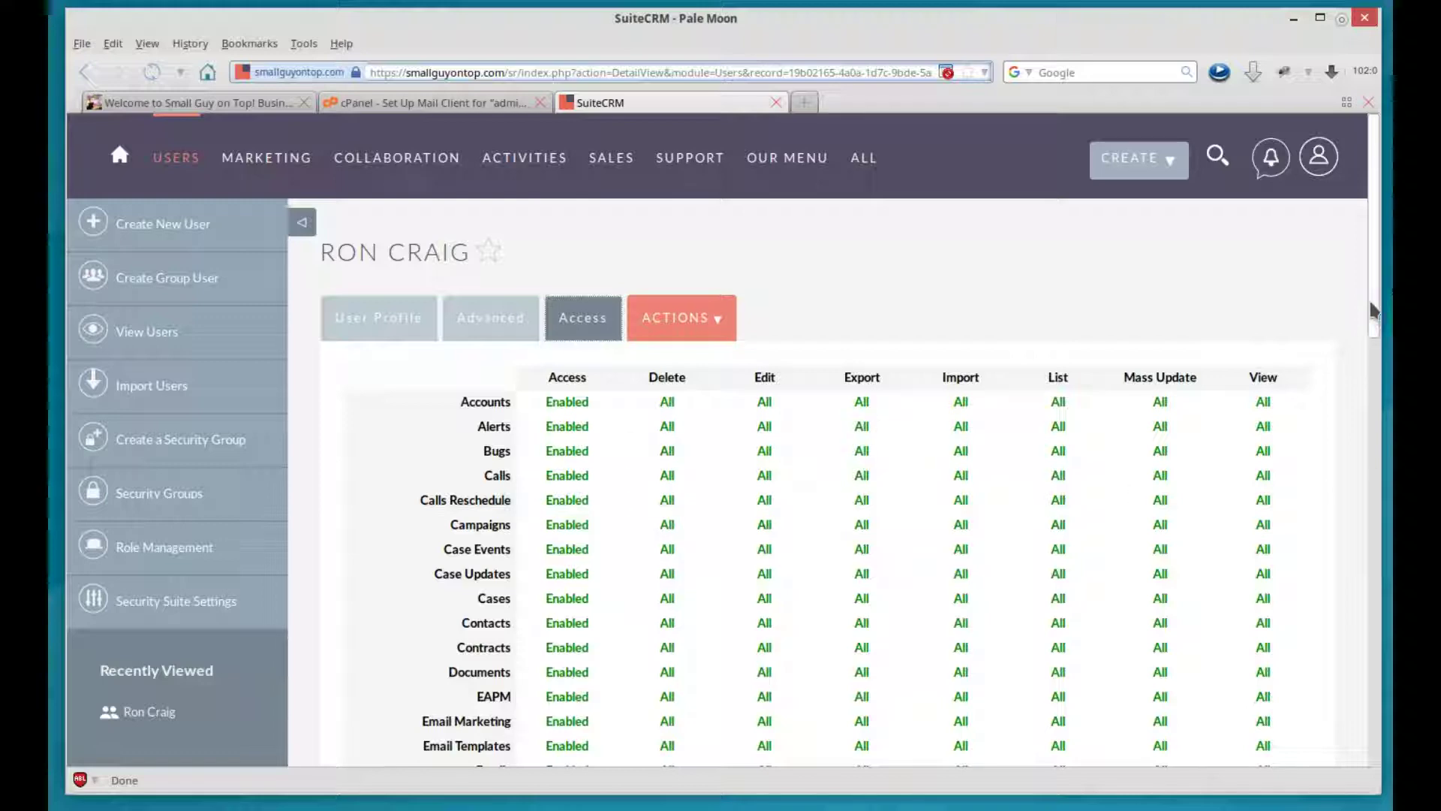
pyautogui.moveTo(1370, 309); pyautogui.dragTo(1380, 368)
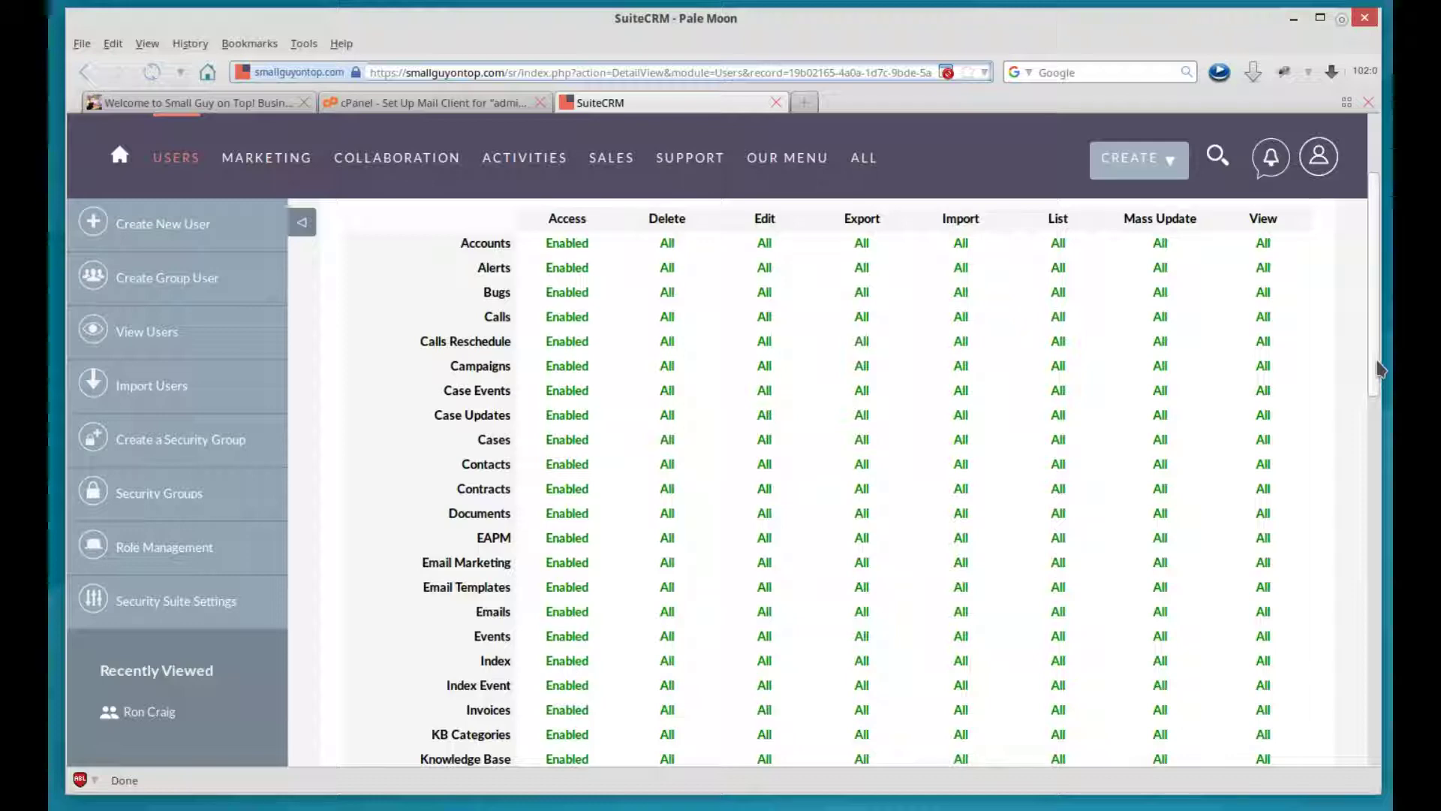
pyautogui.moveTo(1380, 366); pyautogui.dragTo(1379, 306)
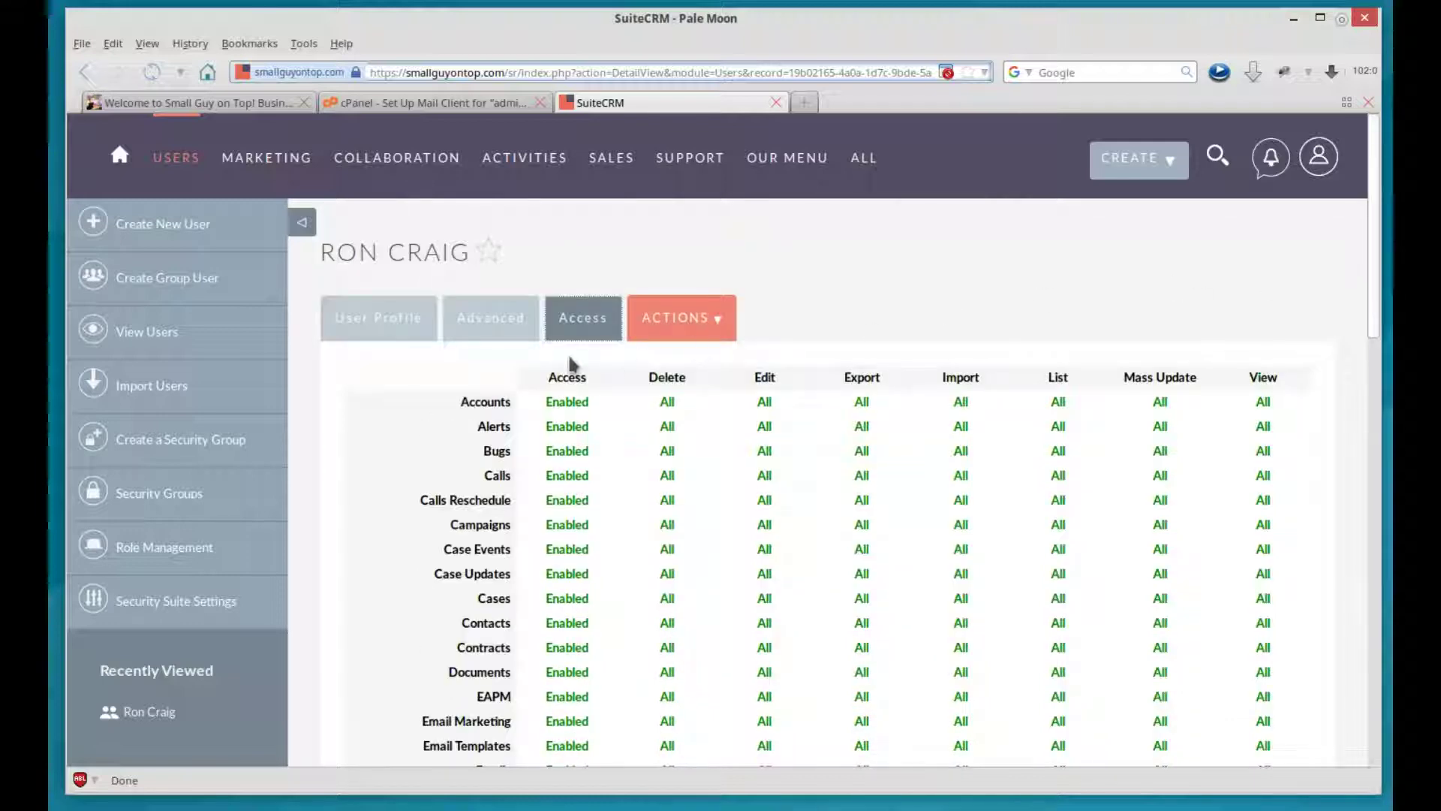
pyautogui.click(492, 319)
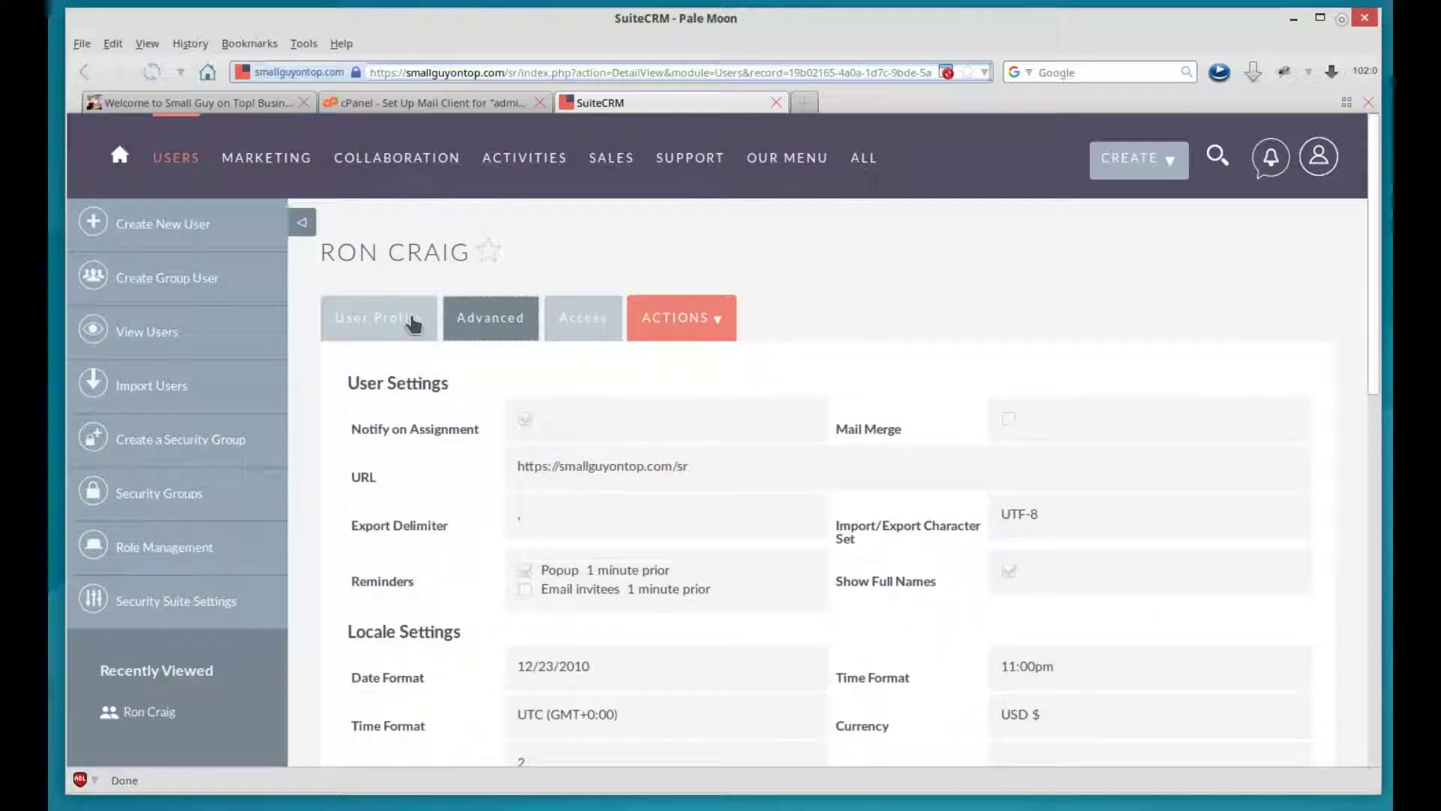
pyautogui.click(412, 323)
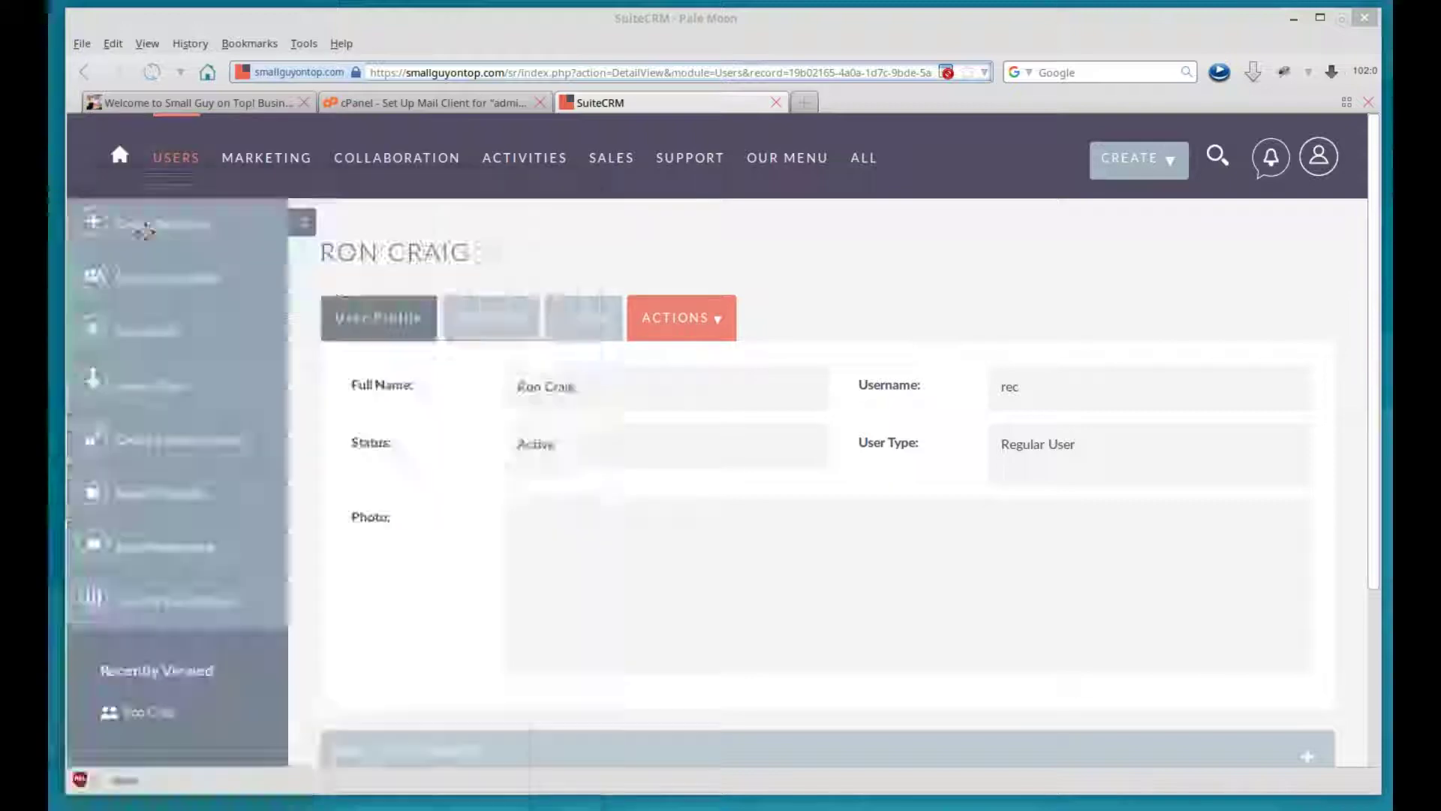
pyautogui.hotkey('alt', 'Tab')
pyautogui.moveTo(689, 152); pyautogui.dragTo(686, 25)
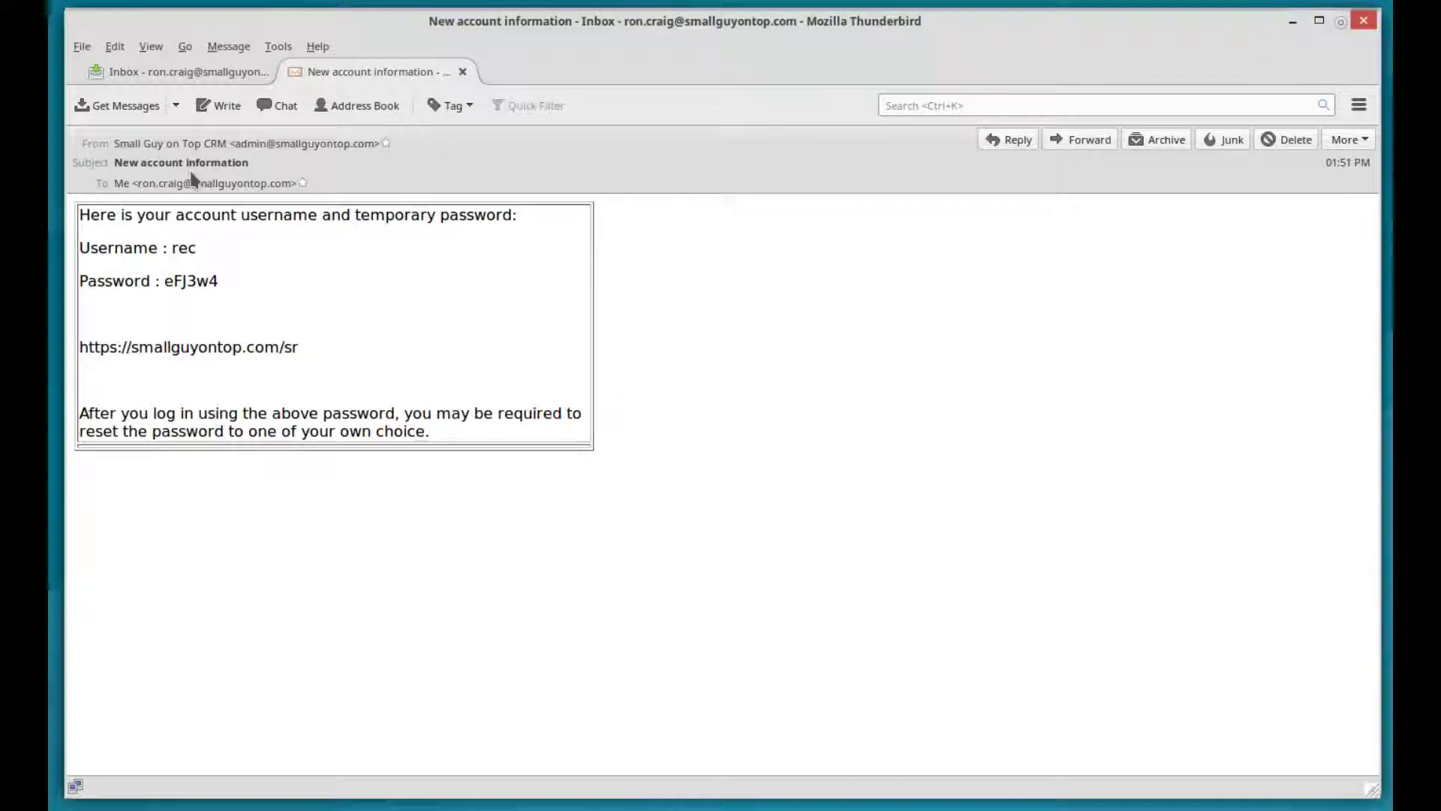
pyautogui.click(229, 147)
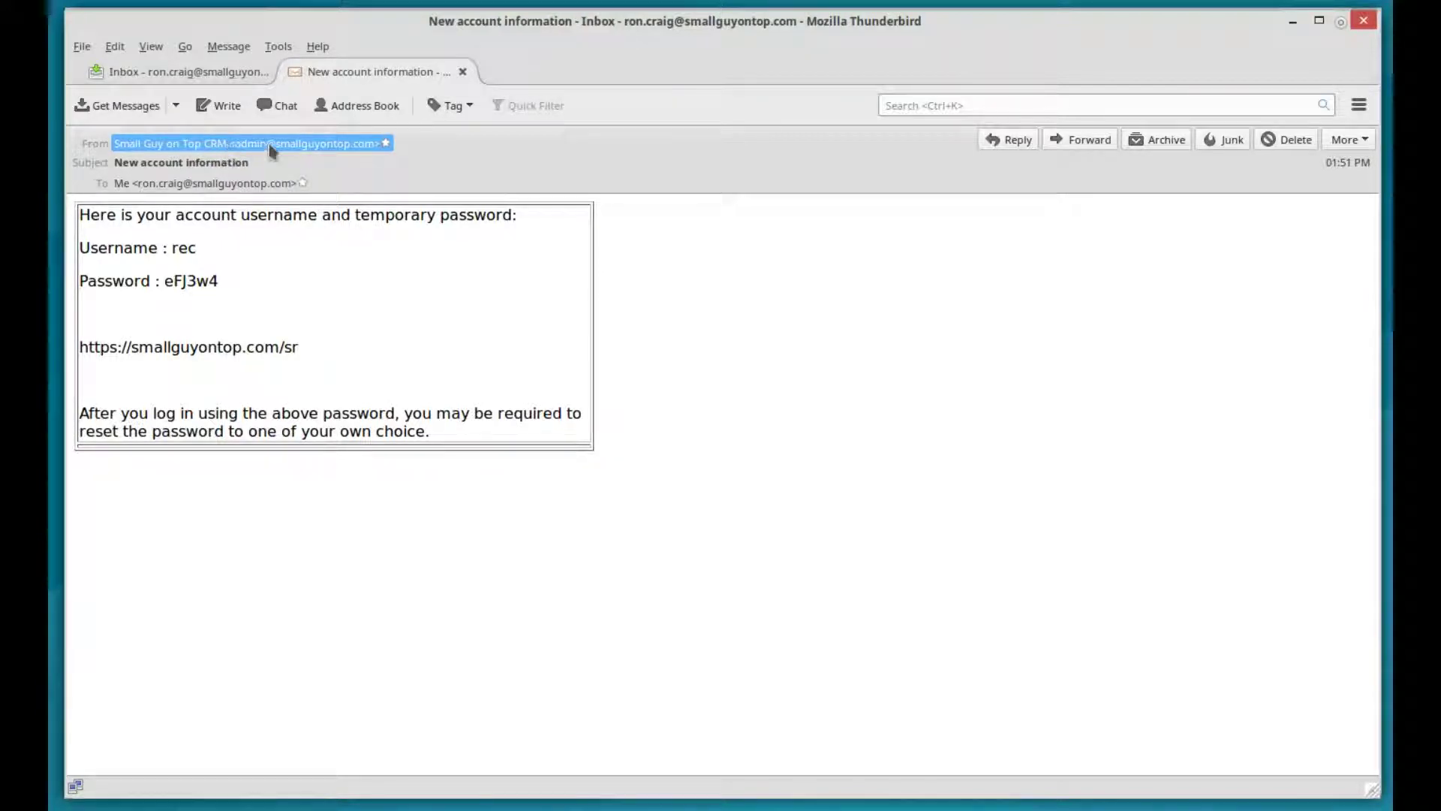
pyautogui.click(1294, 24)
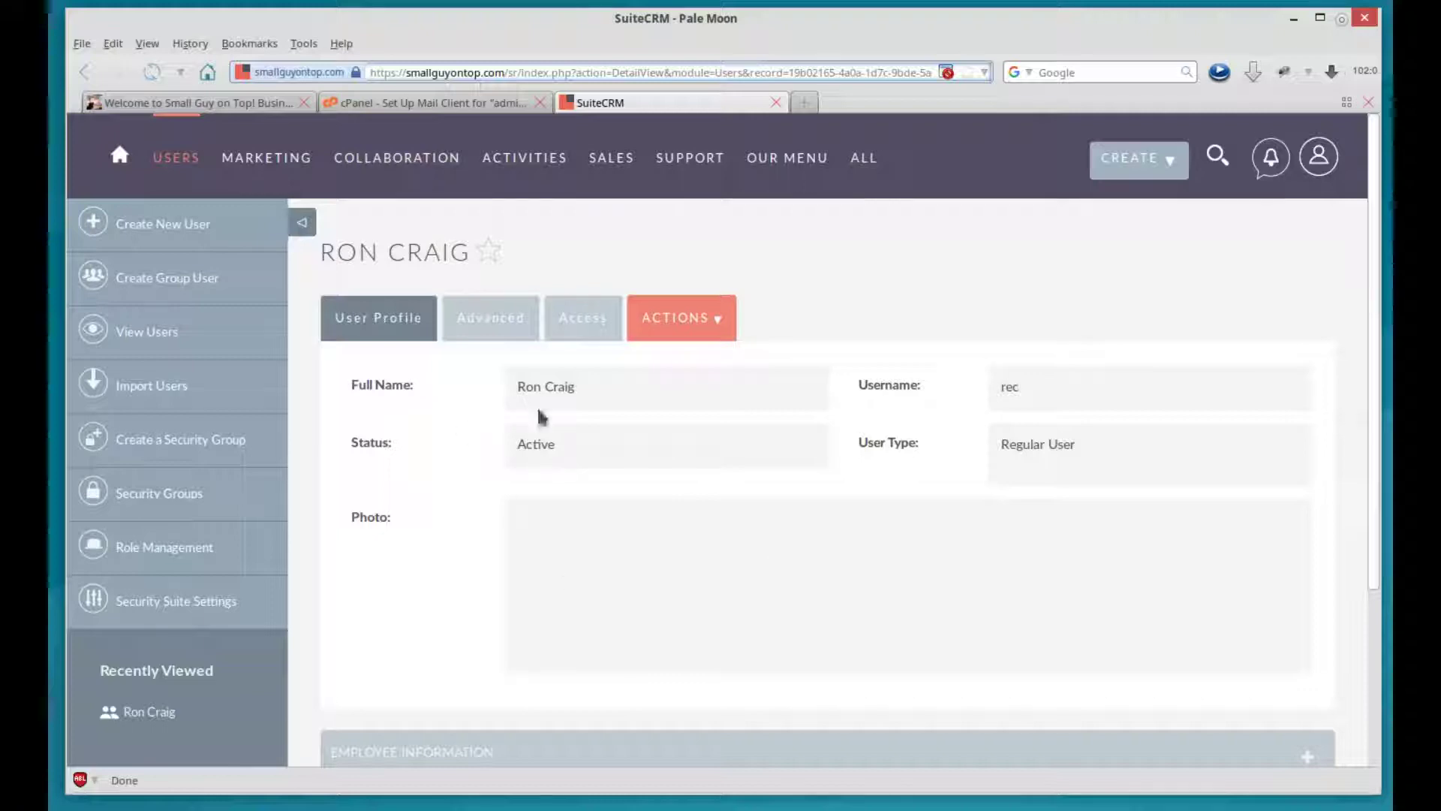
# Choose Edit from the ACTIONS menu on the user's detail view
pyautogui.click(720, 329)
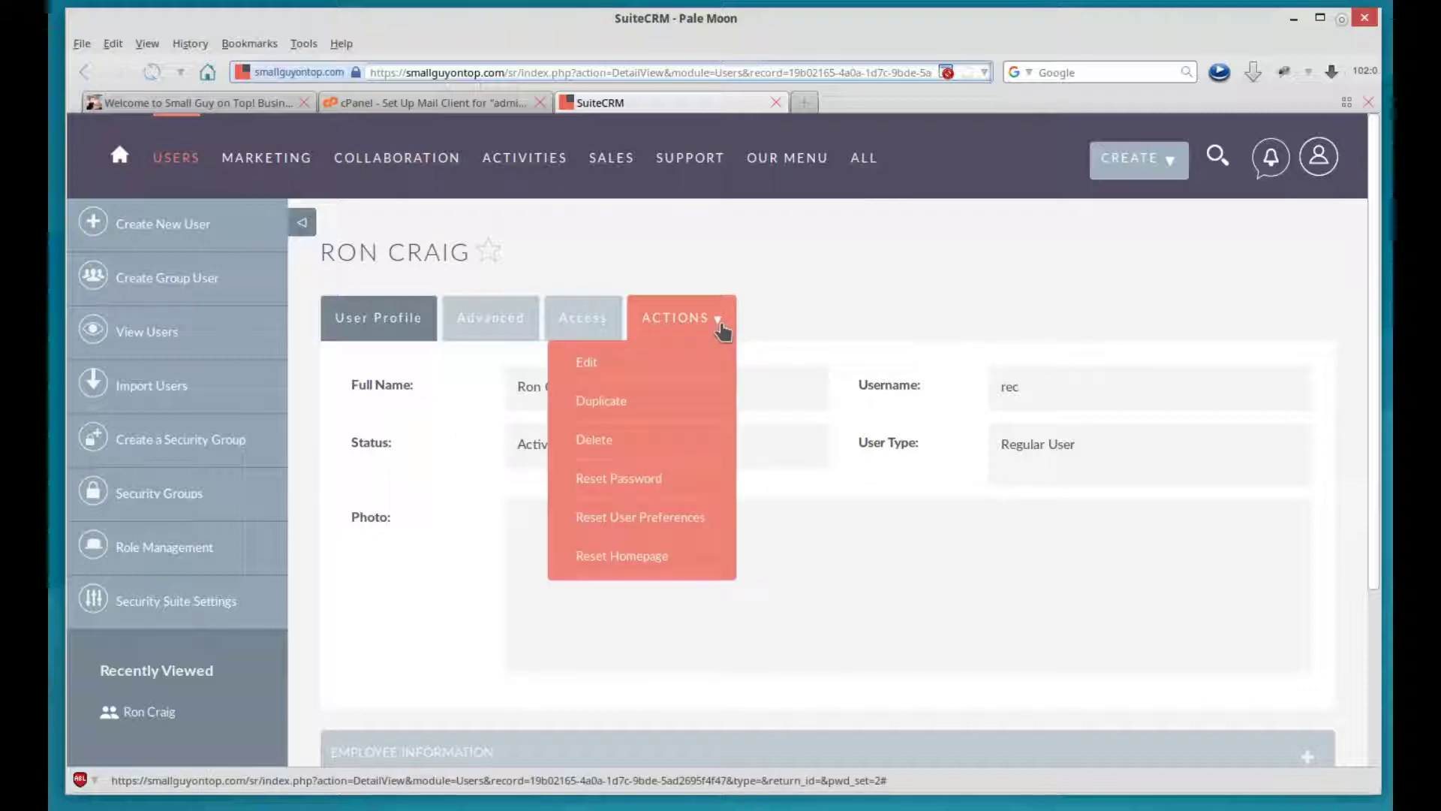
pyautogui.click(596, 364)
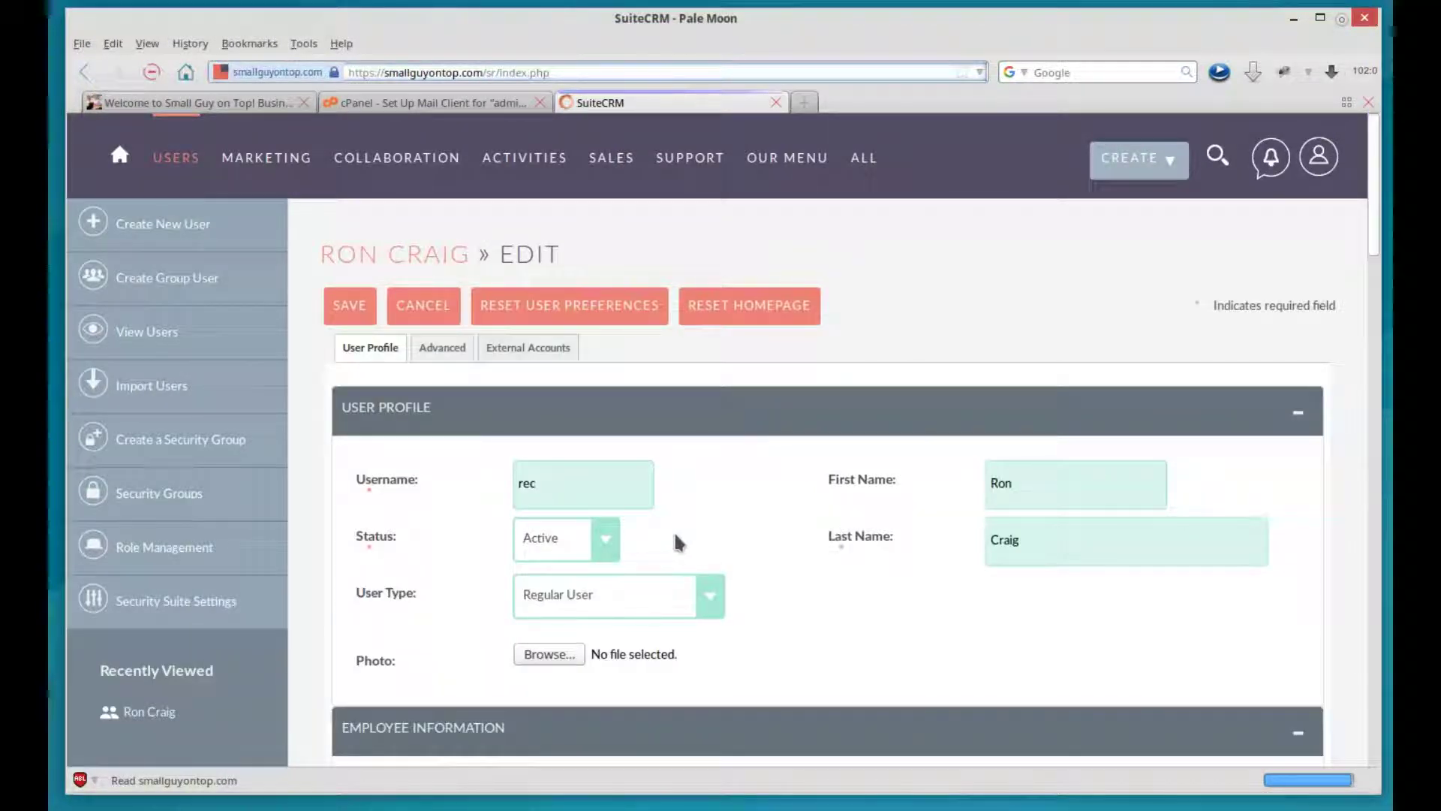
pyautogui.click(450, 350)
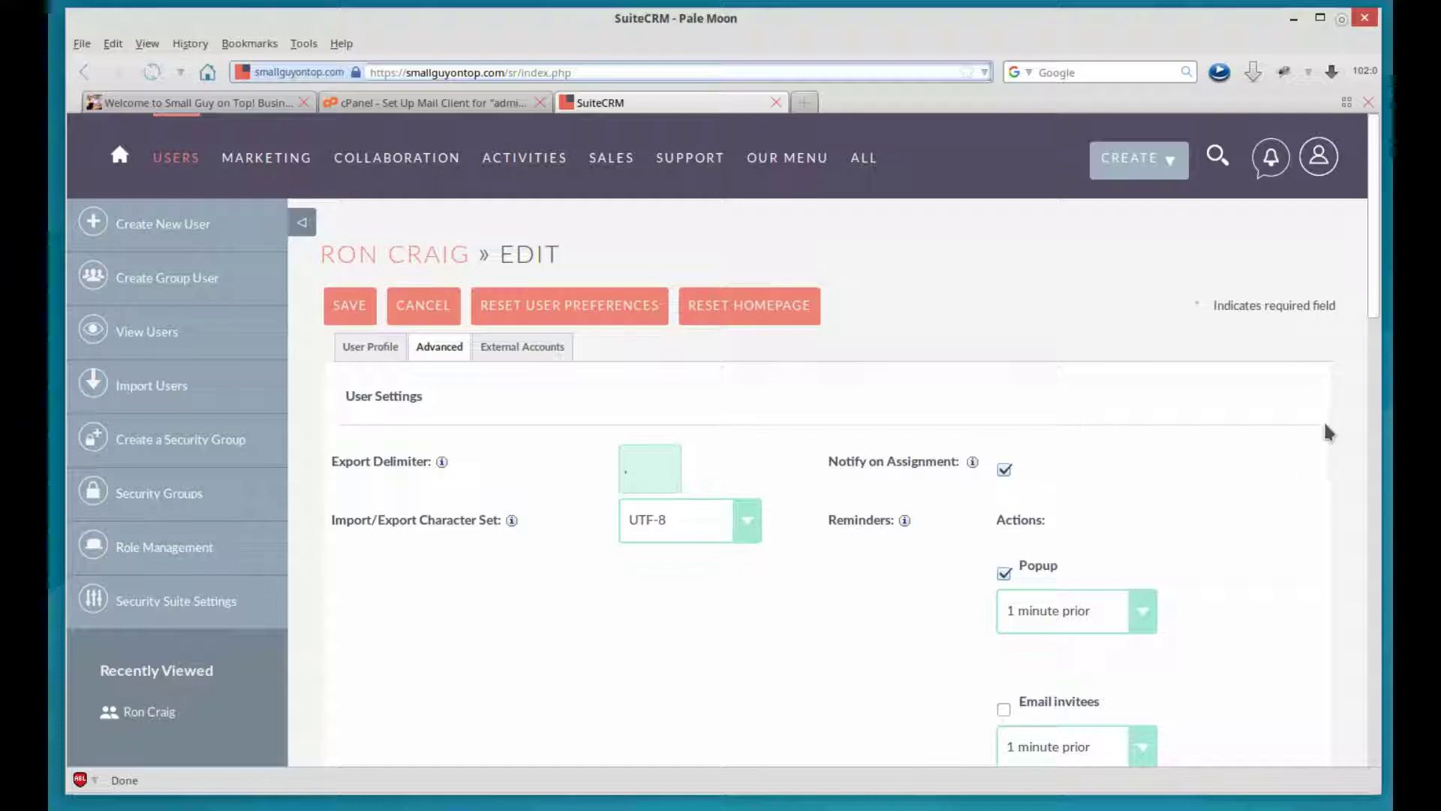
pyautogui.moveTo(1375, 323); pyautogui.dragTo(1379, 402)
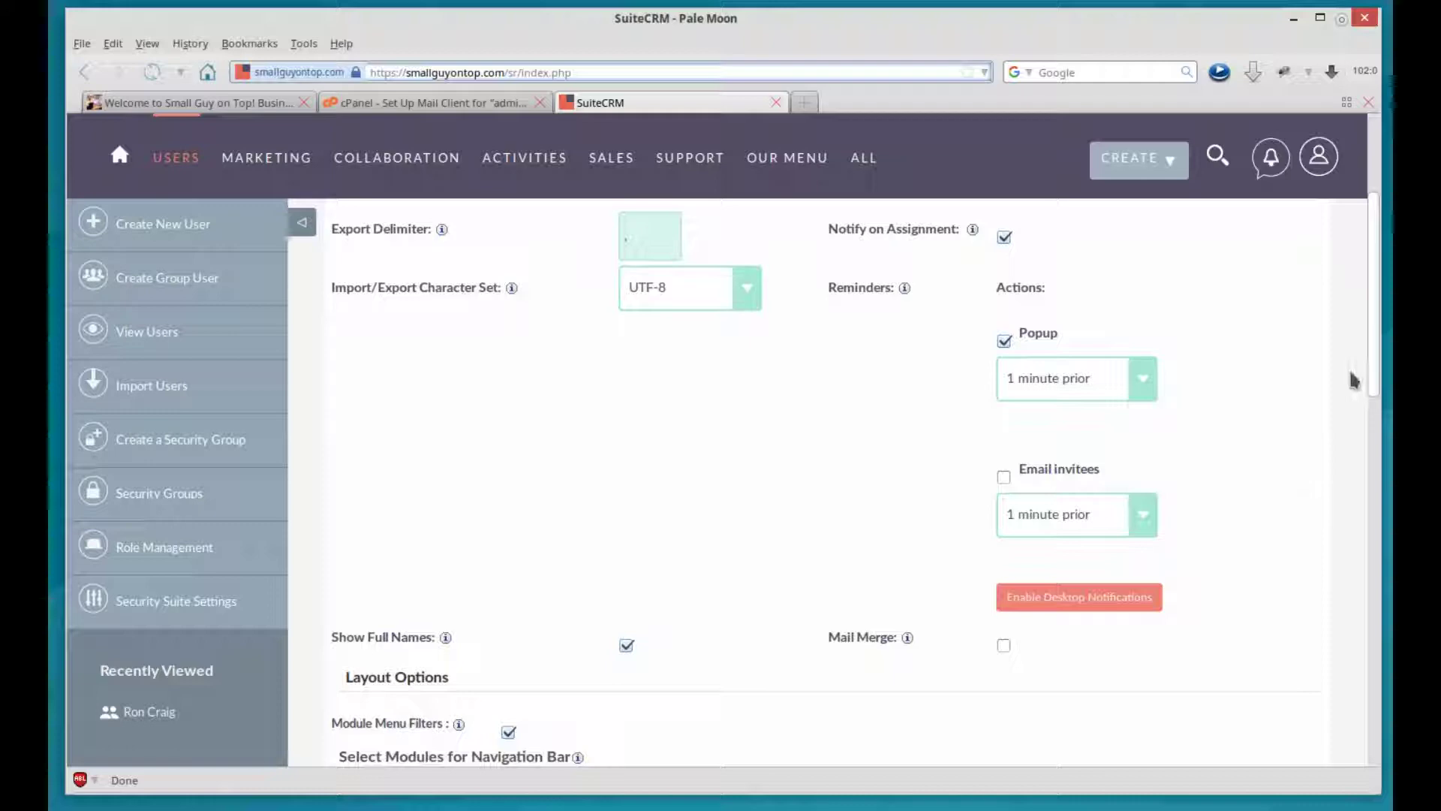
pyautogui.moveTo(1375, 346); pyautogui.dragTo(1370, 465)
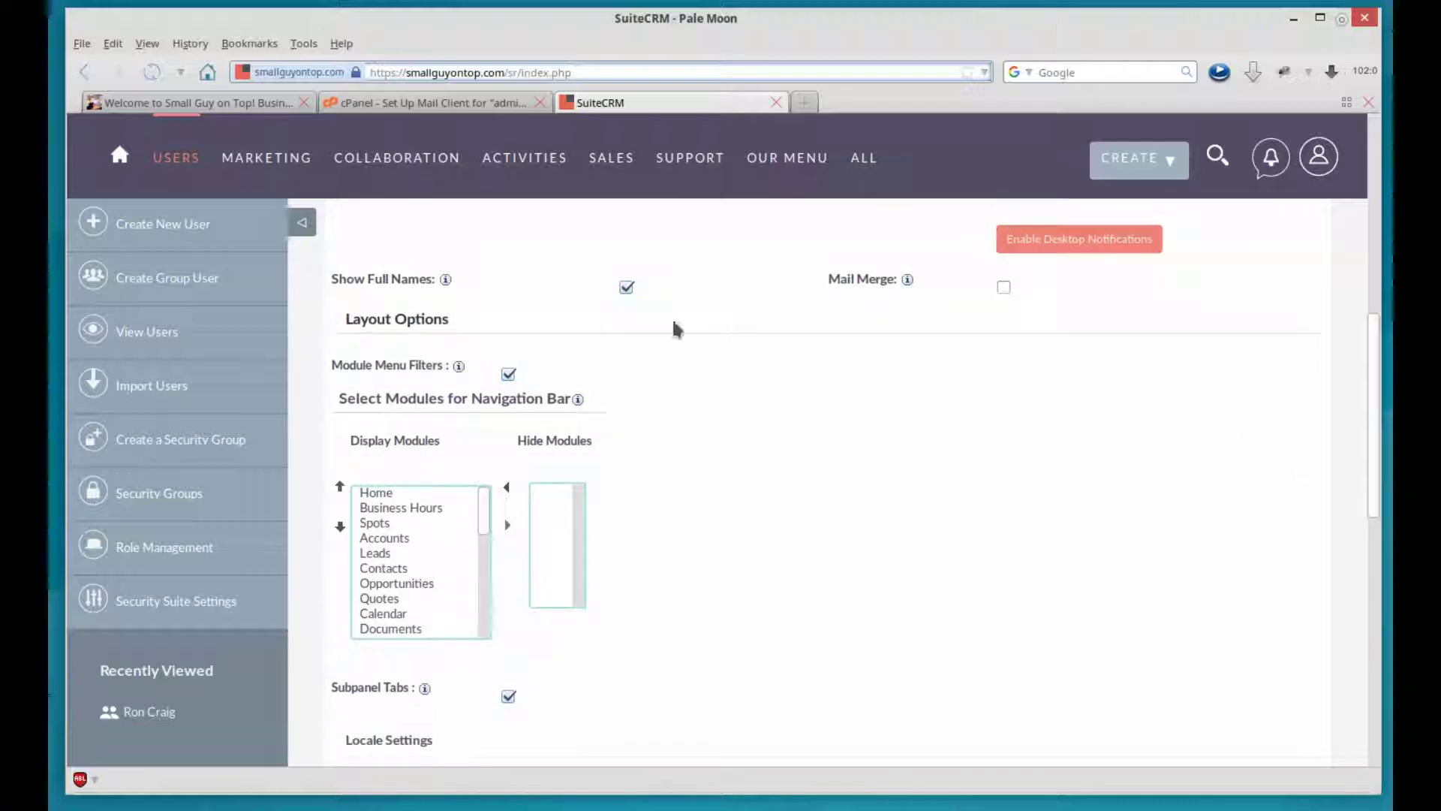
pyautogui.click(446, 280)
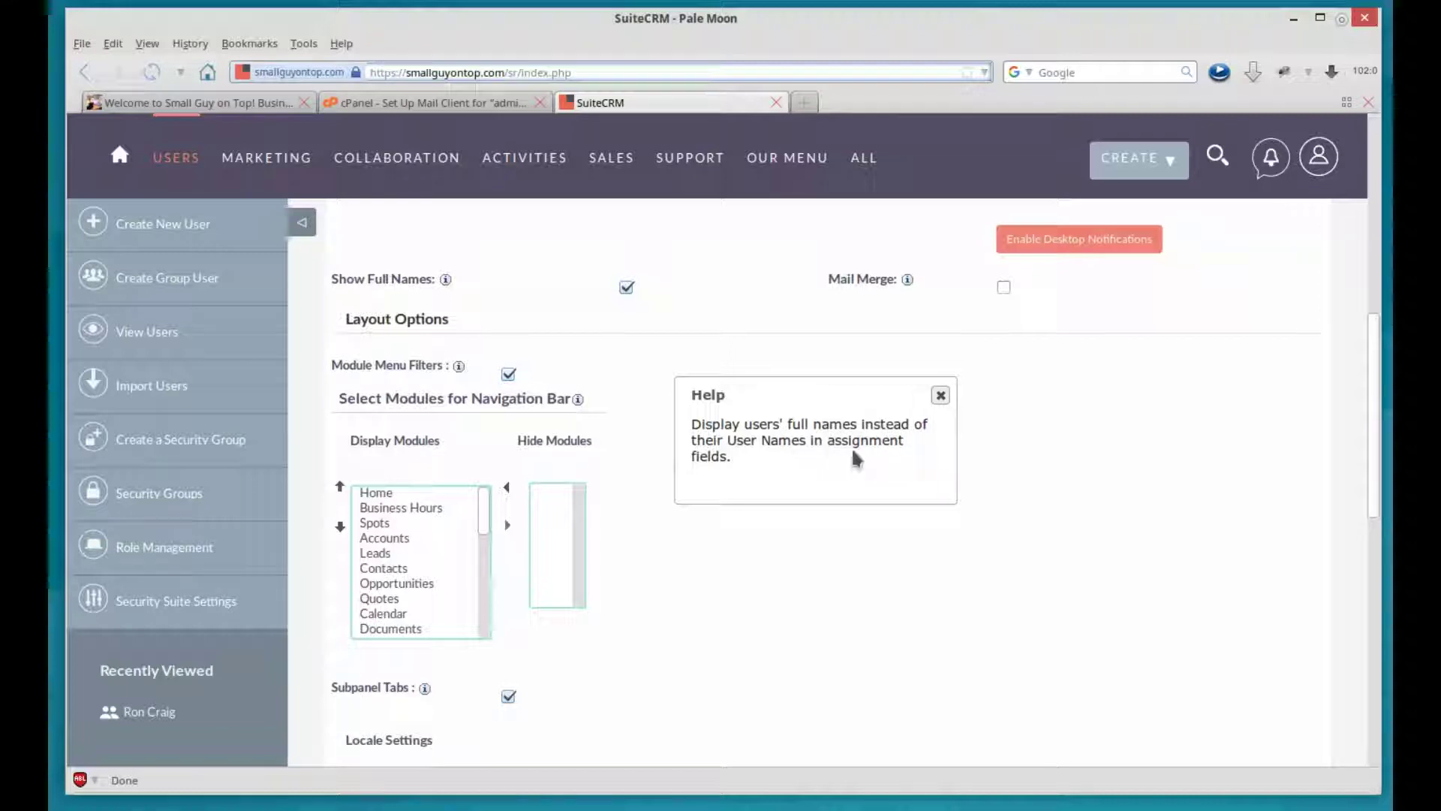
pyautogui.click(940, 396)
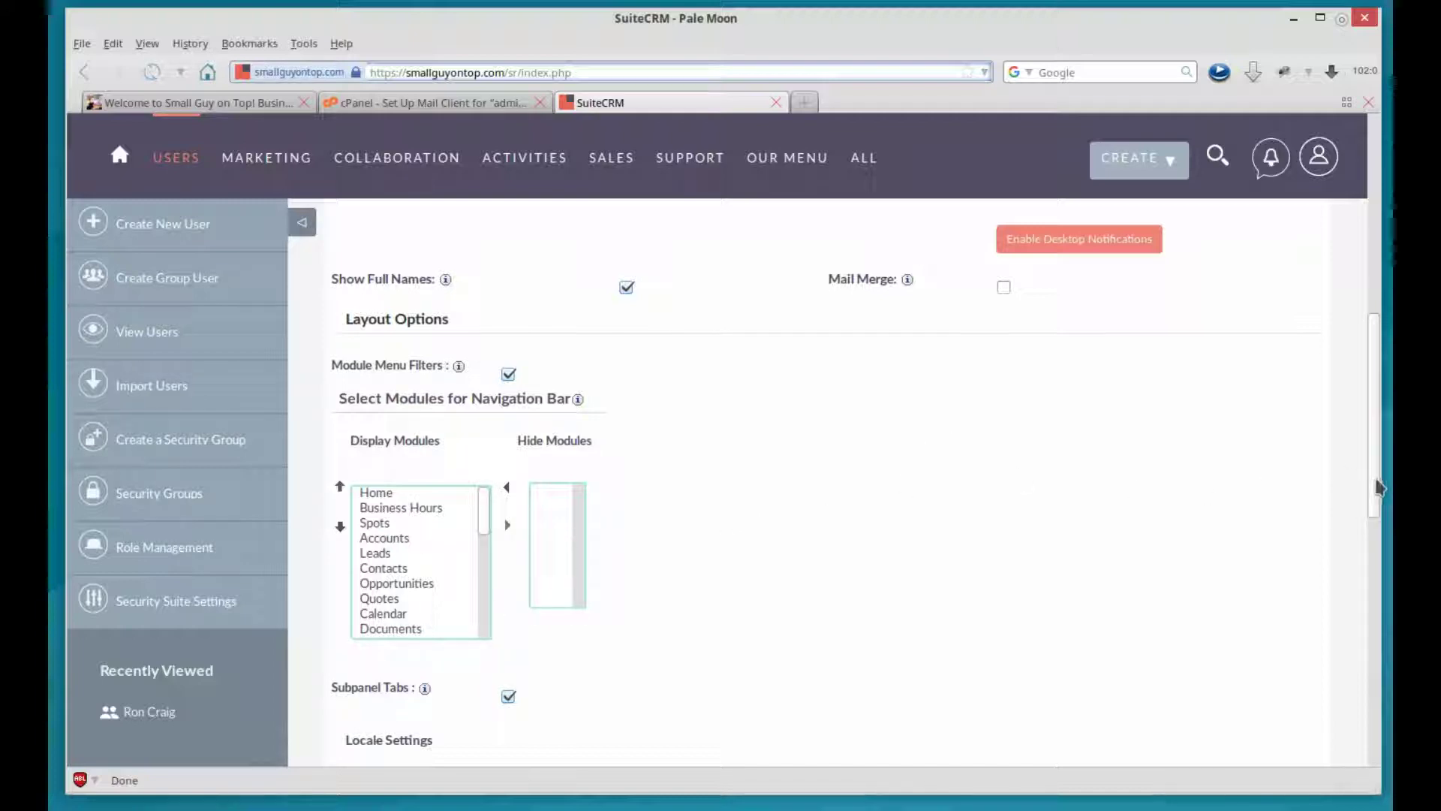
pyautogui.moveTo(1380, 488); pyautogui.dragTo(1377, 572)
pyautogui.moveTo(856, 174)
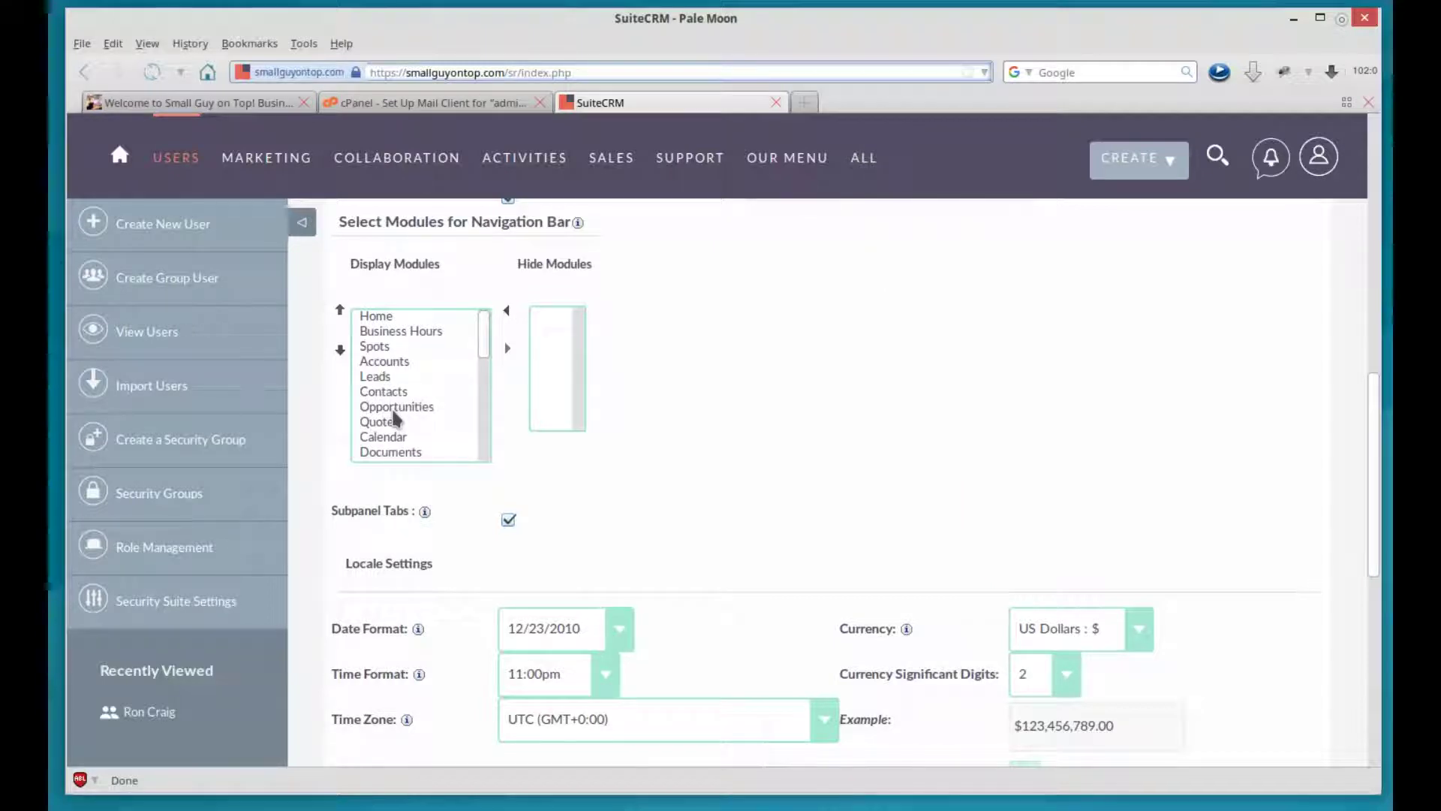
pyautogui.scroll(-1, 390, 407)
pyautogui.scroll(1, 730, 322)
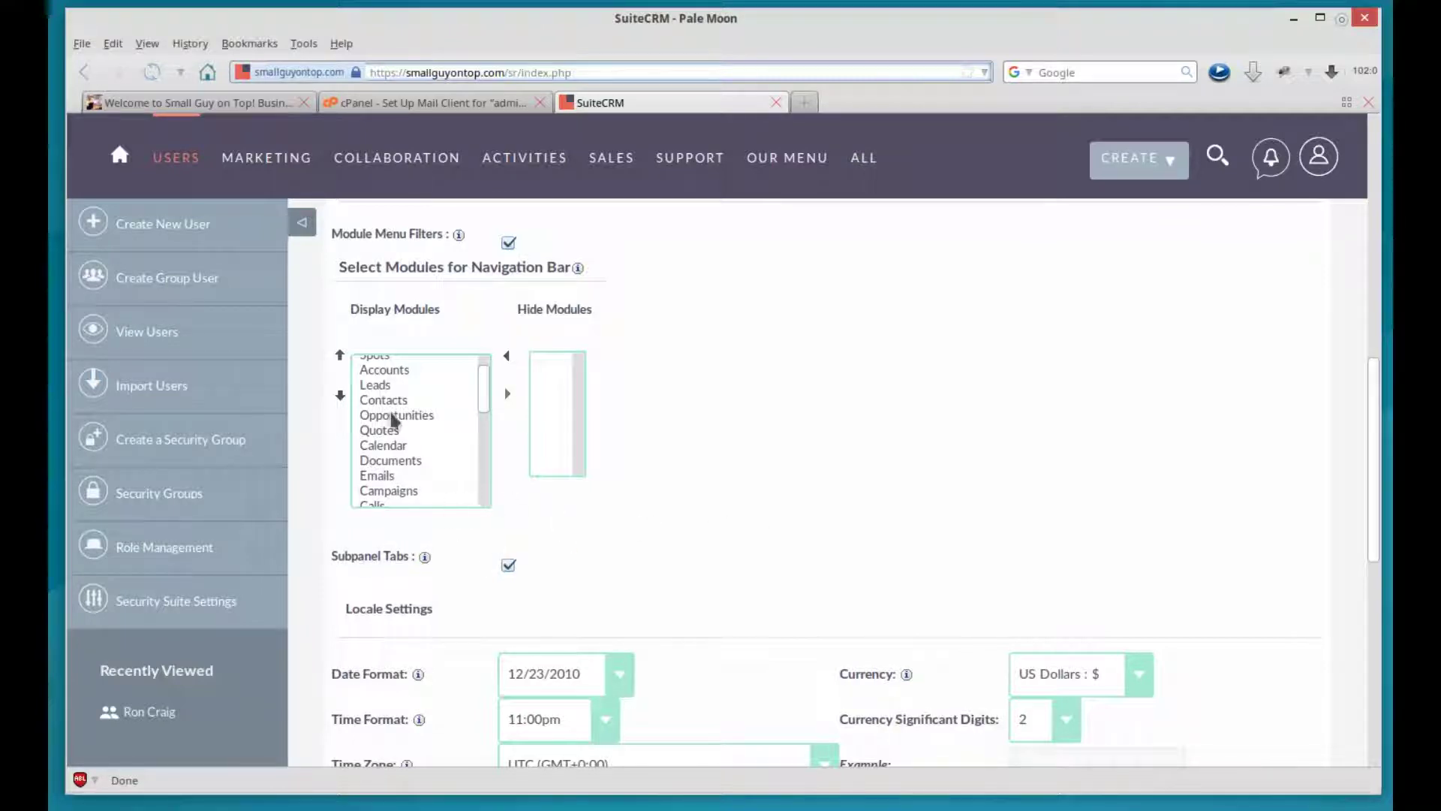
pyautogui.scroll(-3, 794, 491)
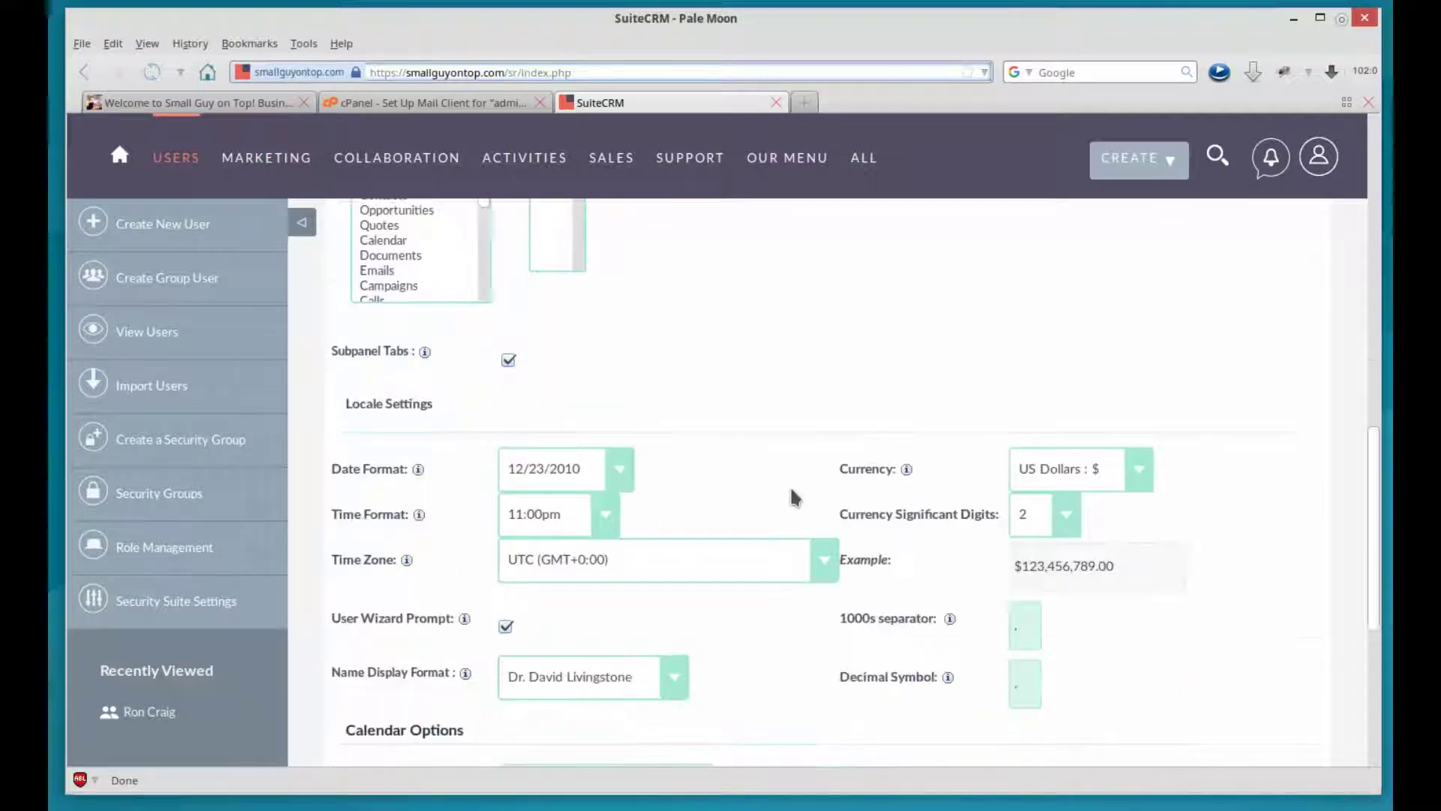
pyautogui.scroll(-1, 421, 442)
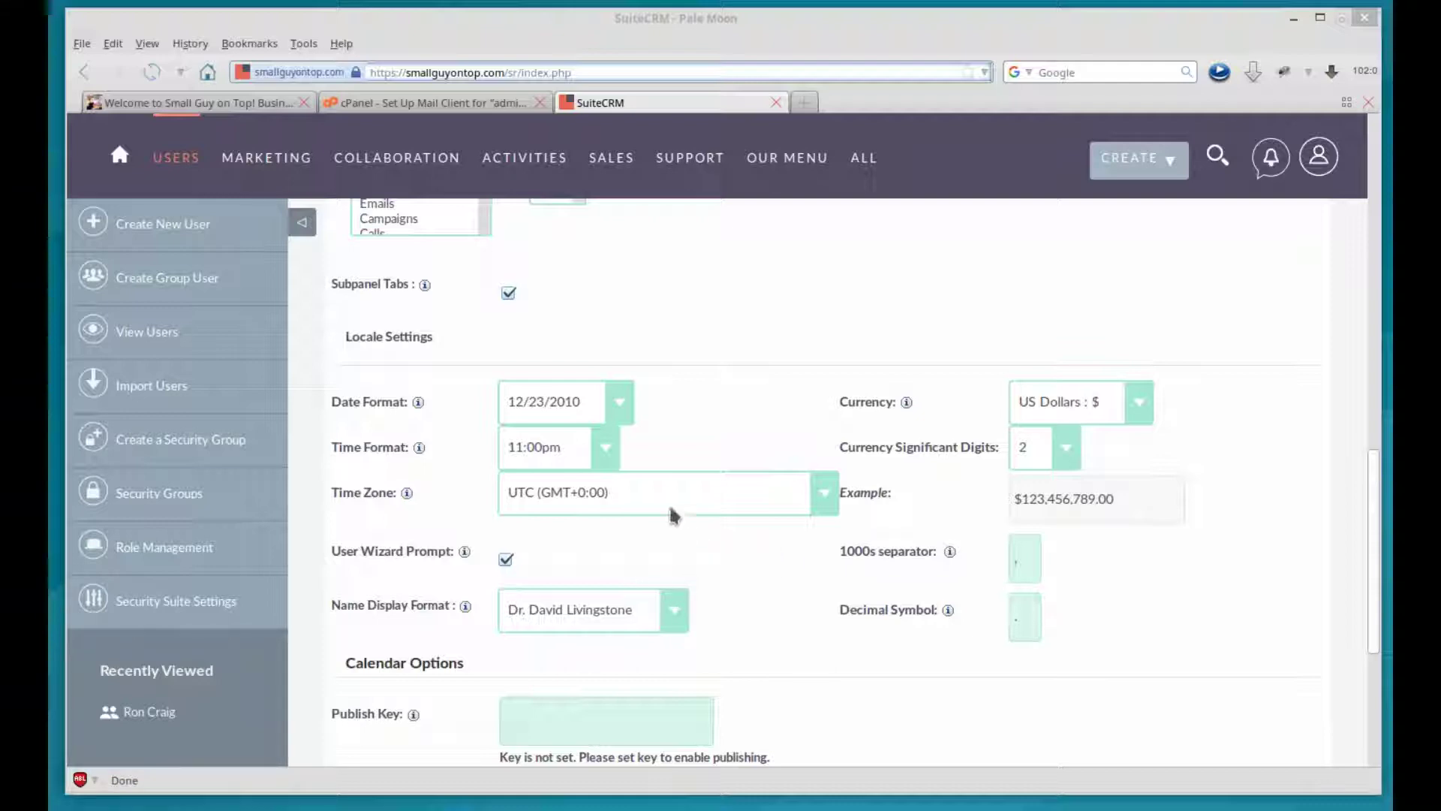
# Set time zone America/Los Angeles, date format 2010.12.23 and time format 23.00
pyautogui.click(823, 493)
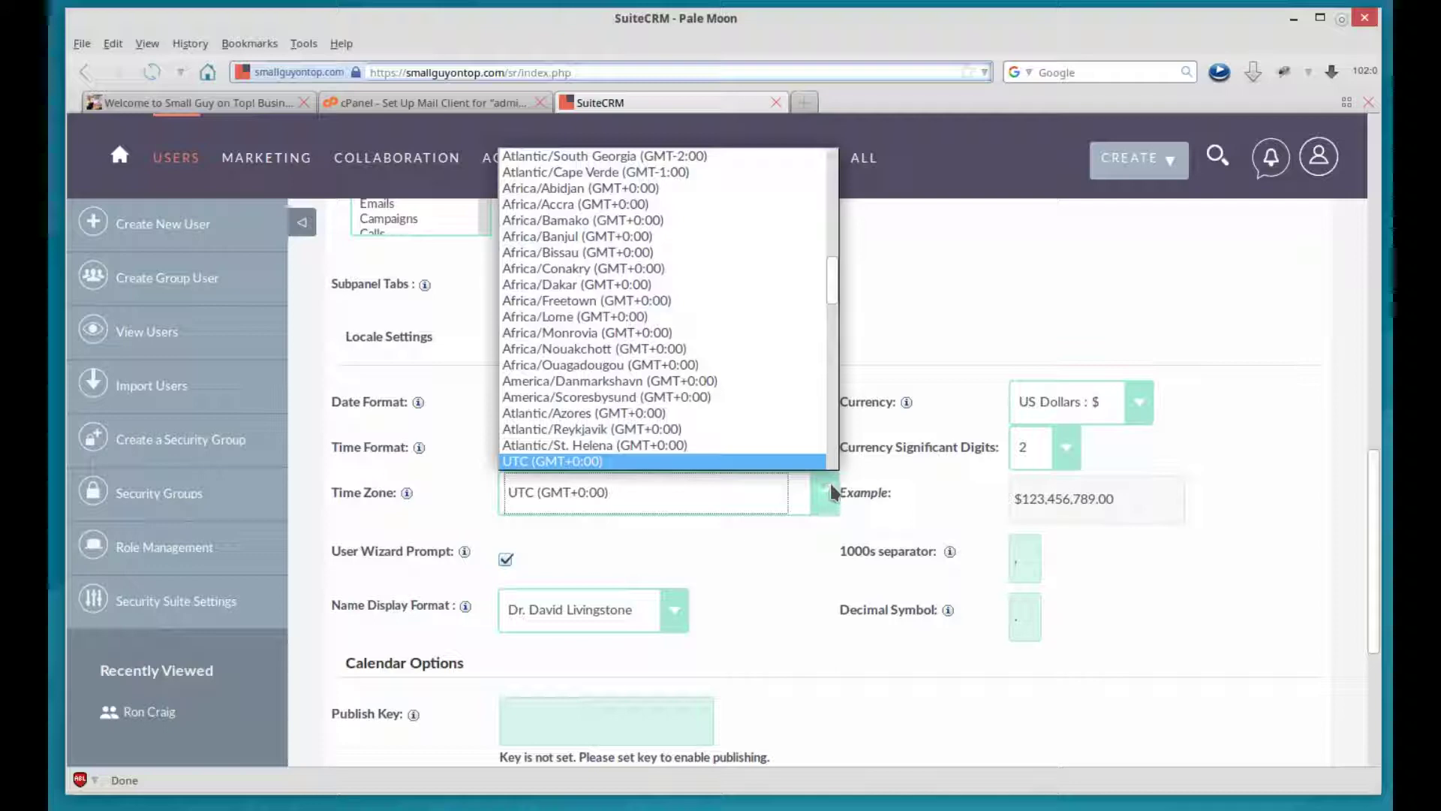
pyautogui.moveTo(831, 263); pyautogui.dragTo(830, 178)
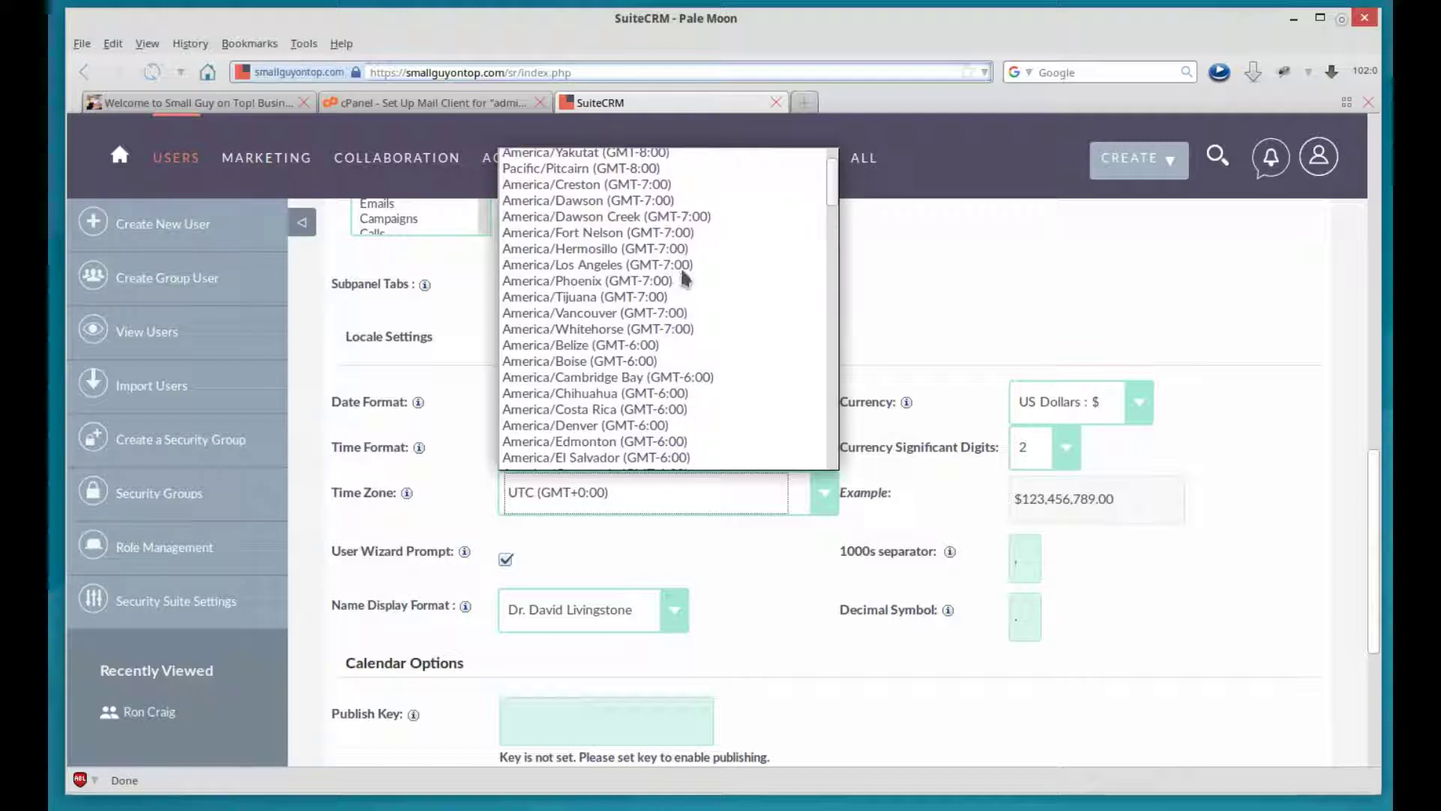
pyautogui.scroll(-12, 661, 187)
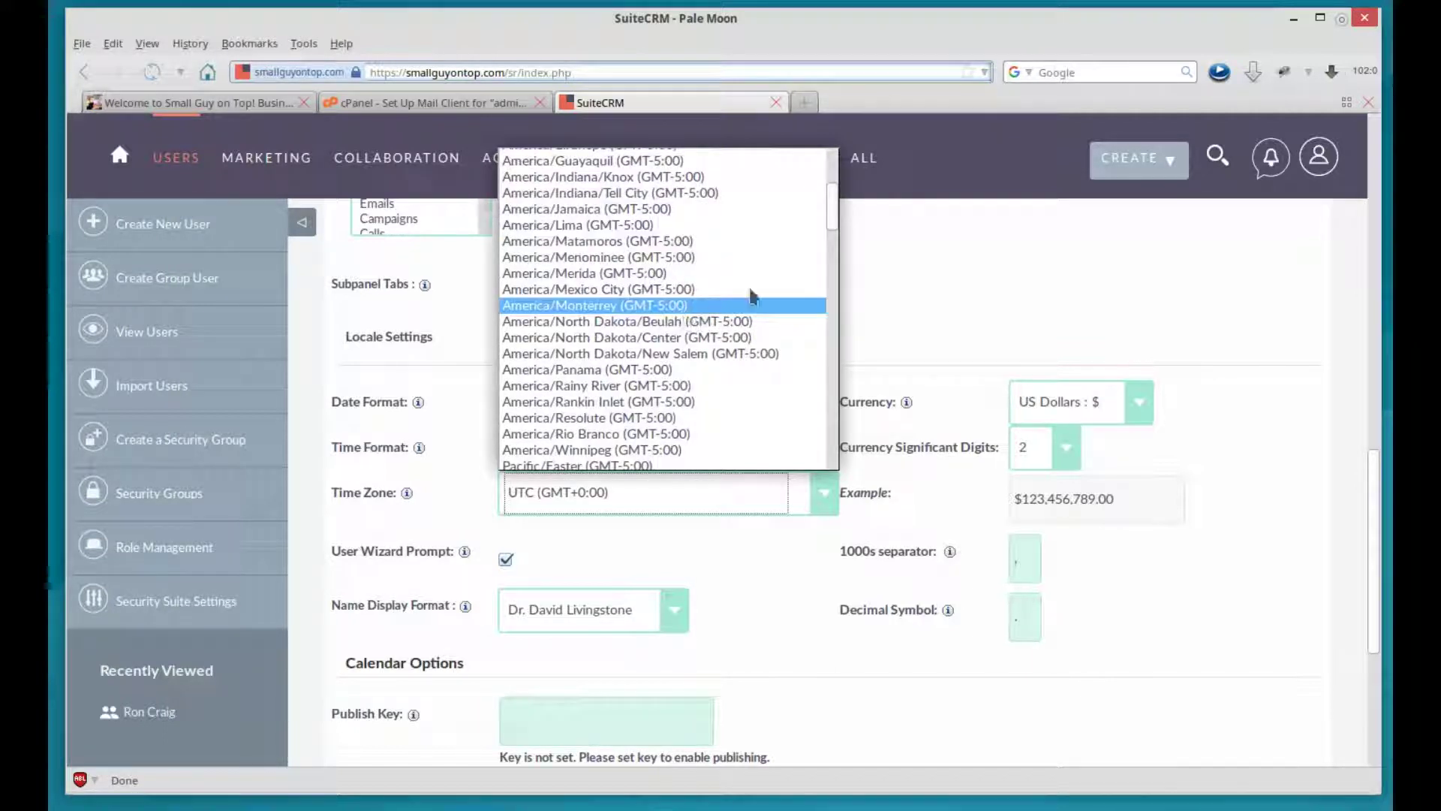
pyautogui.moveTo(831, 216); pyautogui.dragTo(829, 188)
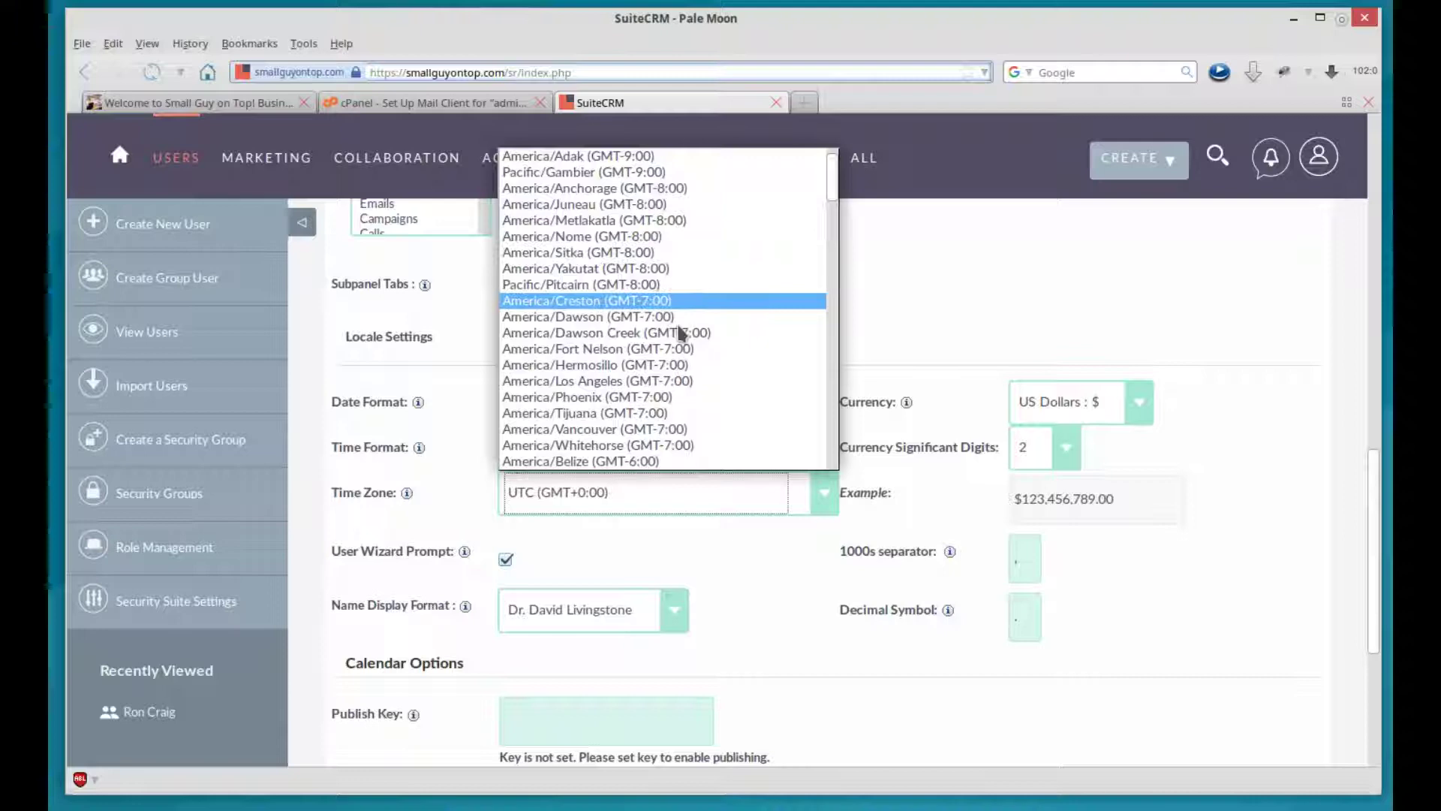
pyautogui.click(658, 386)
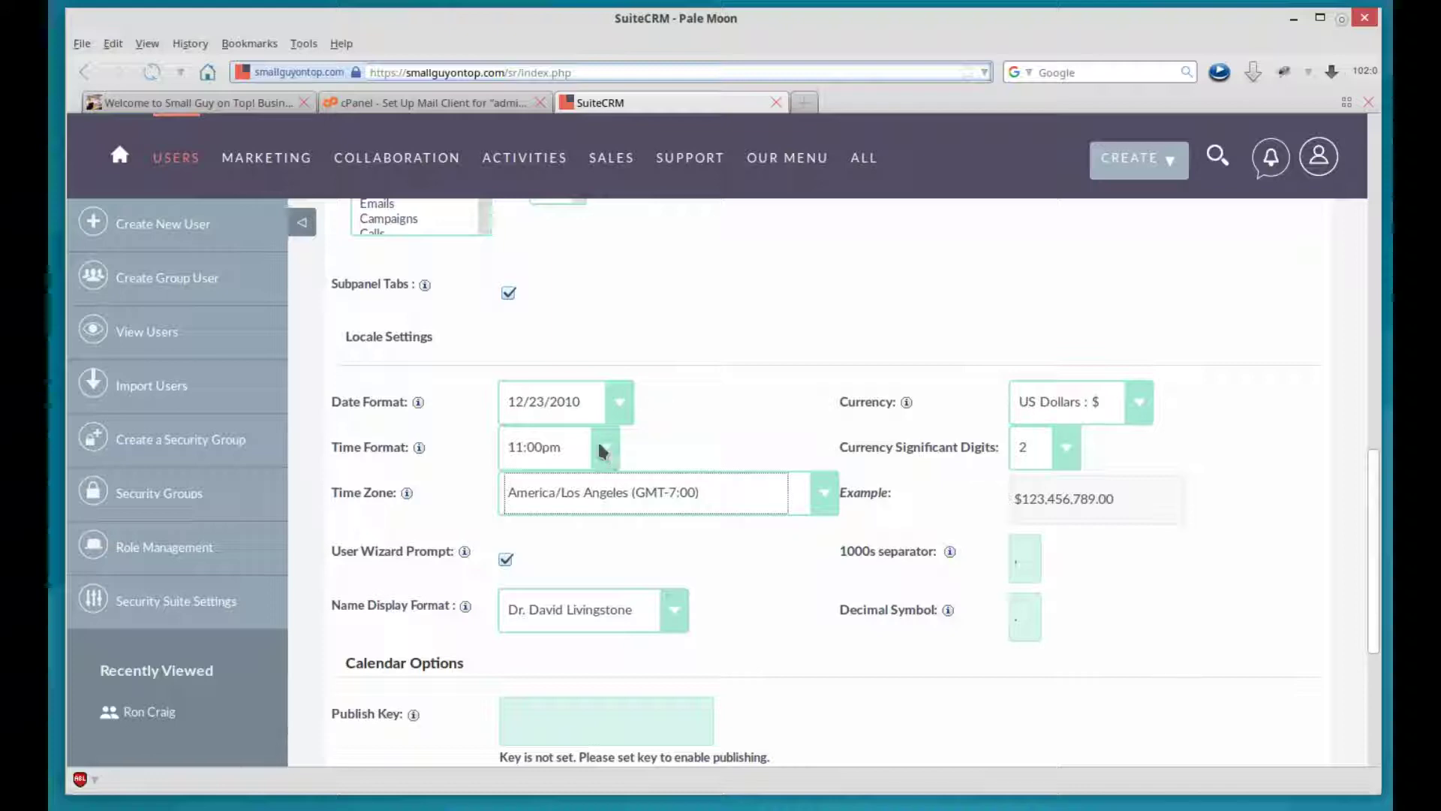
pyautogui.click(620, 406)
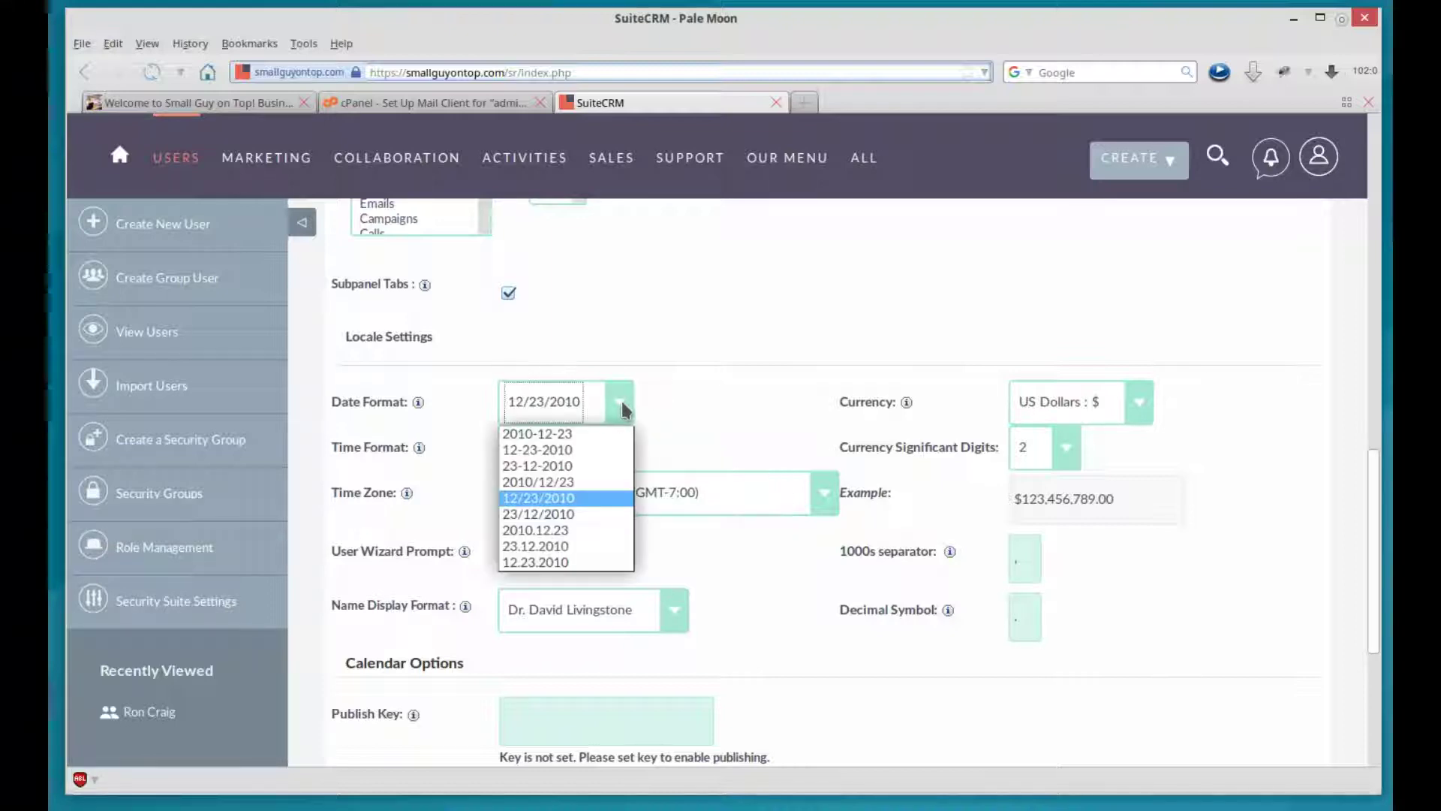
pyautogui.click(557, 531)
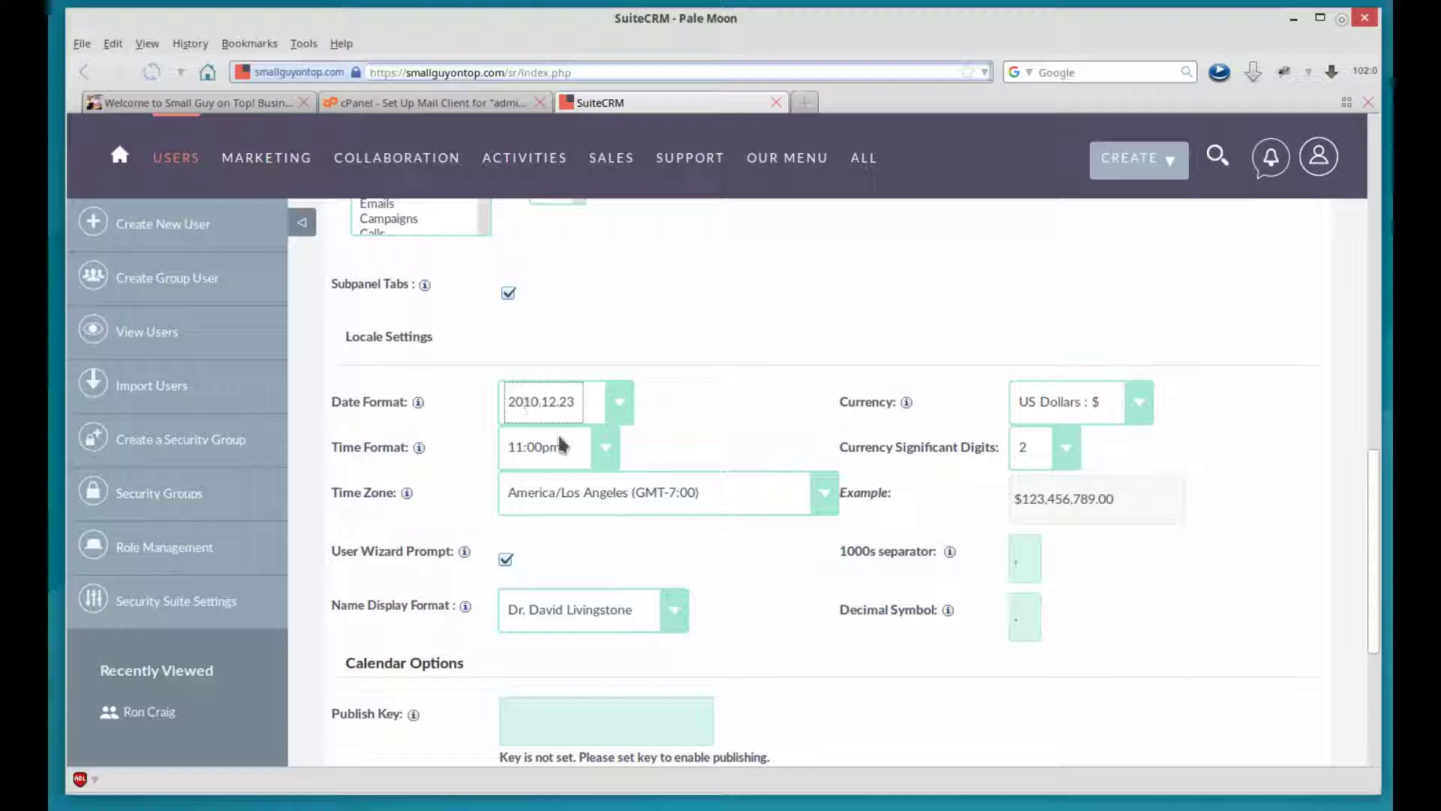
pyautogui.click(613, 453)
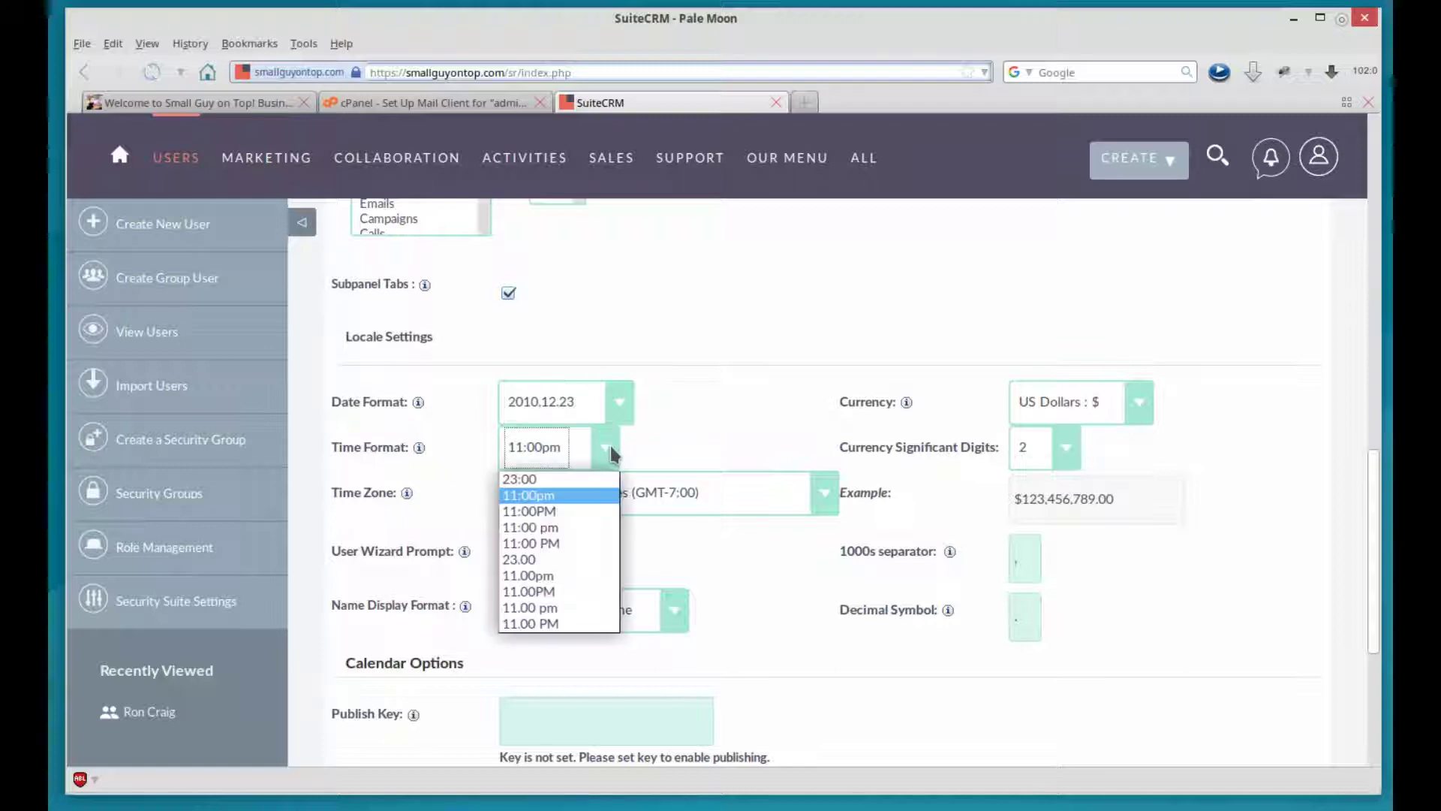
pyautogui.click(535, 561)
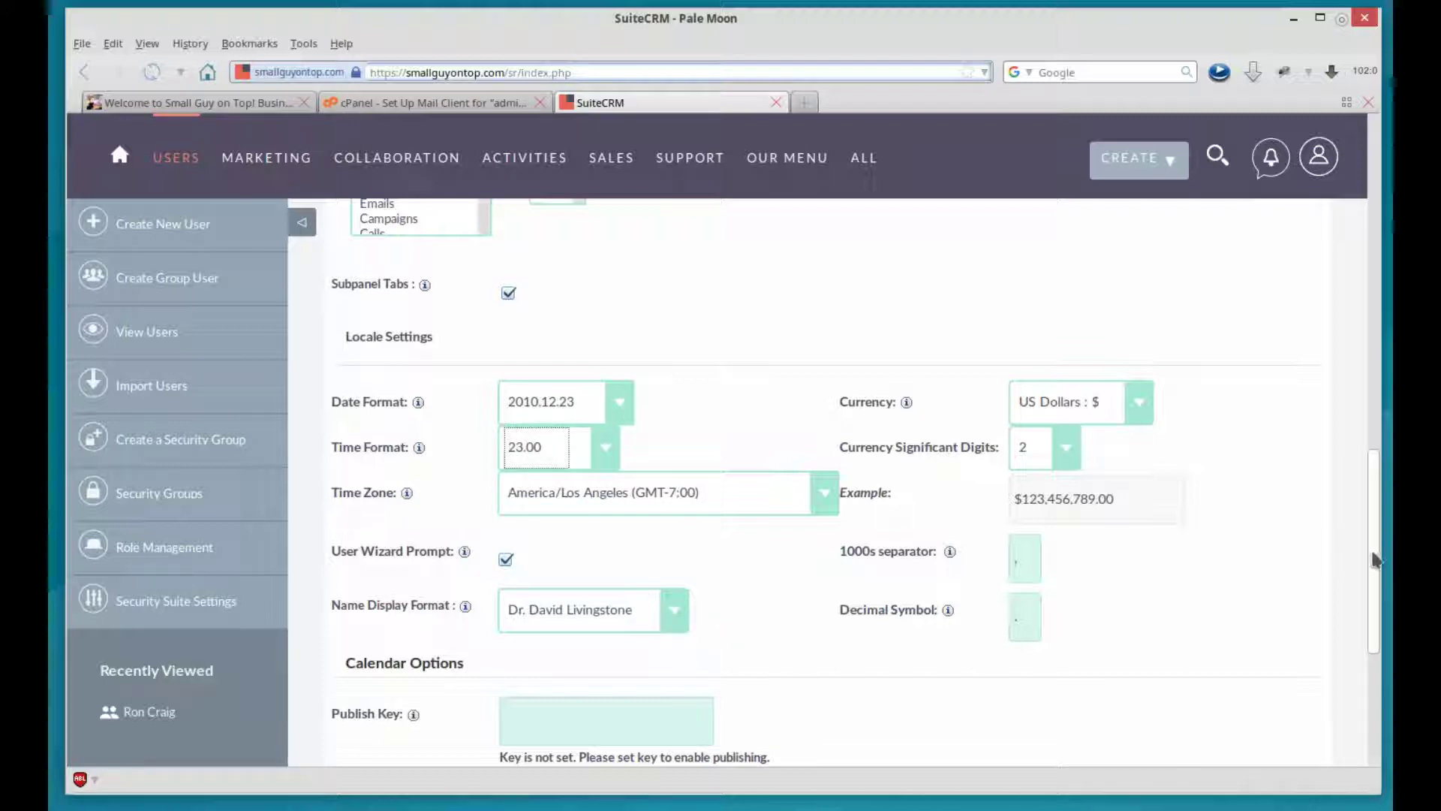
pyautogui.moveTo(1375, 559); pyautogui.dragTo(1378, 615)
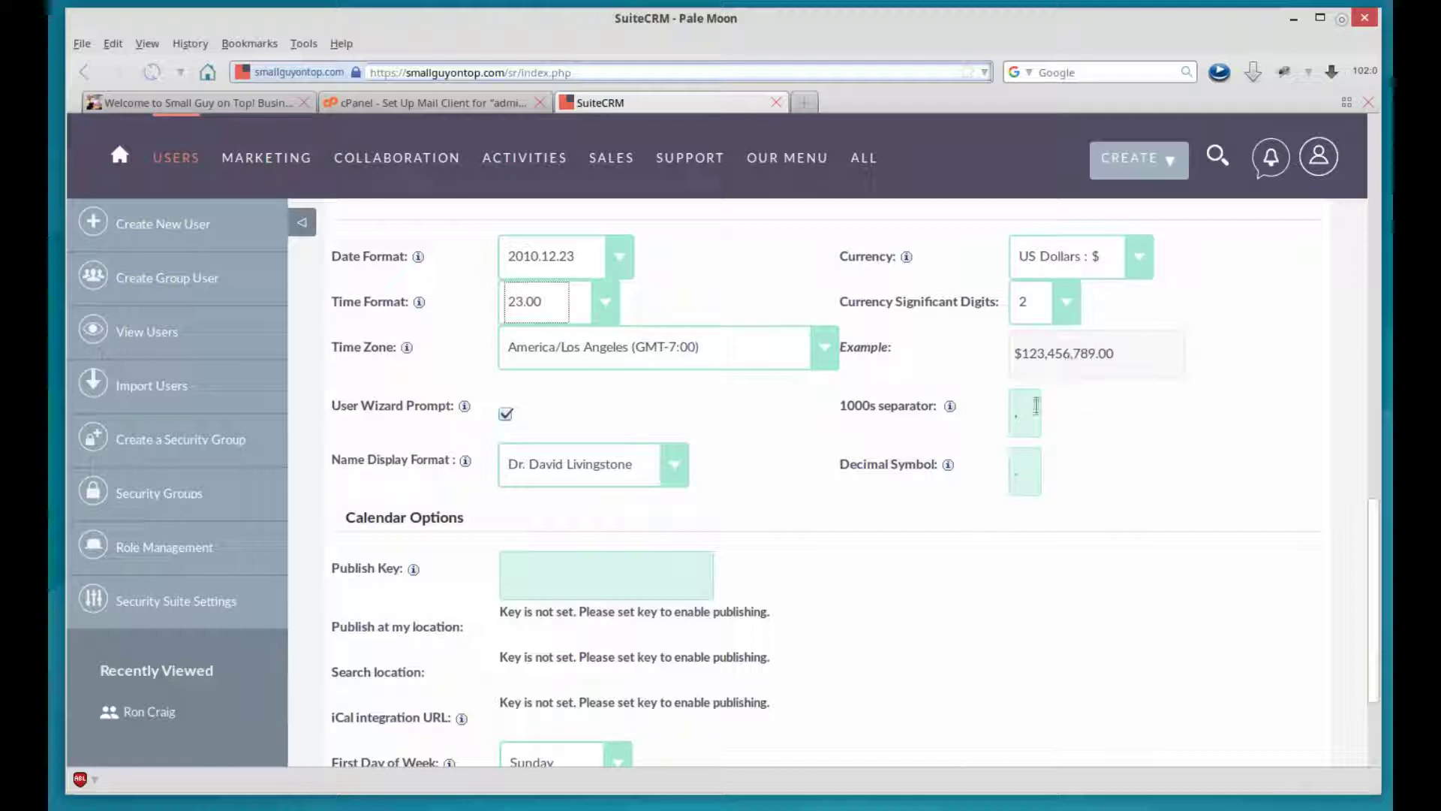
pyautogui.click(1013, 473)
# Leave Name Display Format unchanged and save the edited user preferences
pyautogui.click(674, 469)
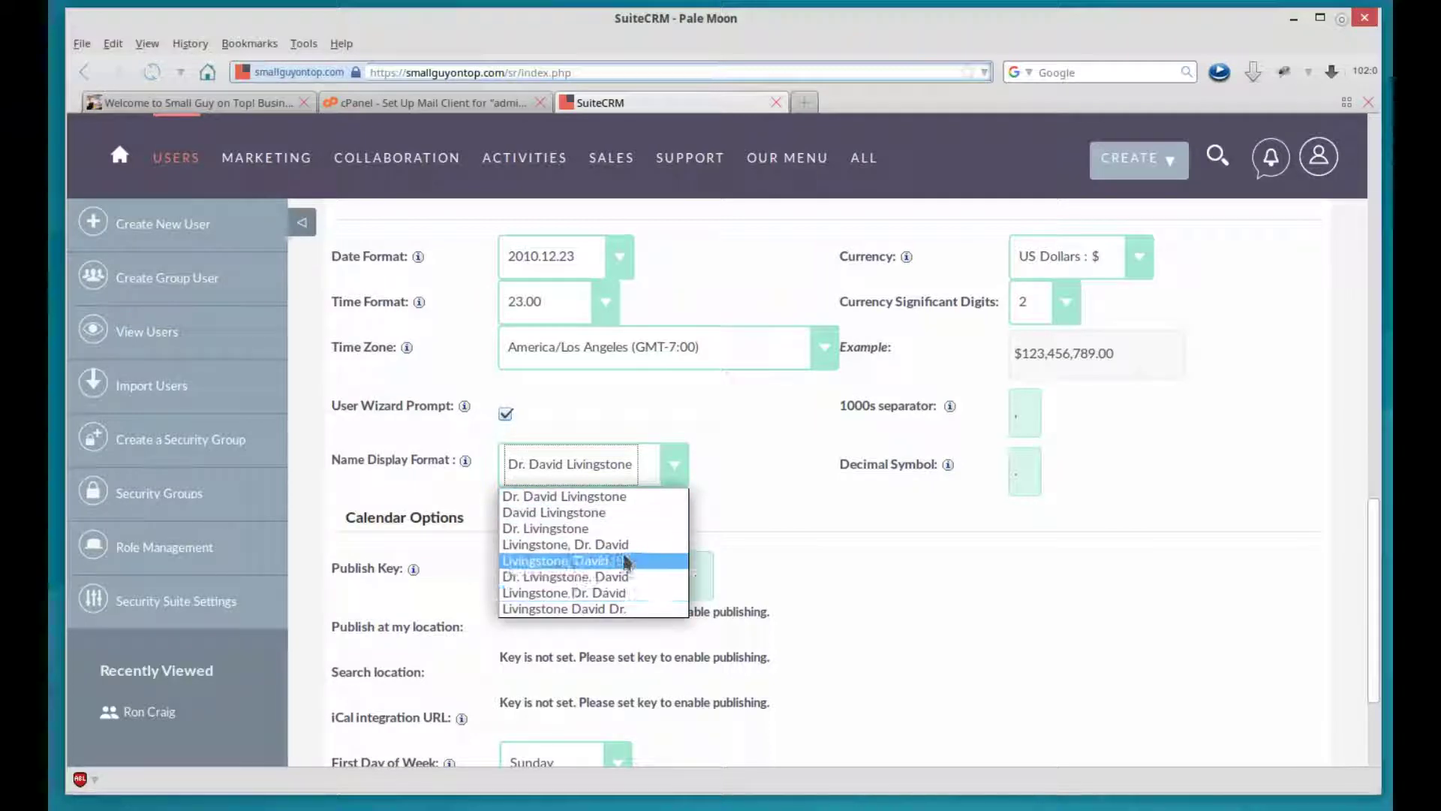
pyautogui.click(759, 529)
pyautogui.scroll(-3, 1071, 571)
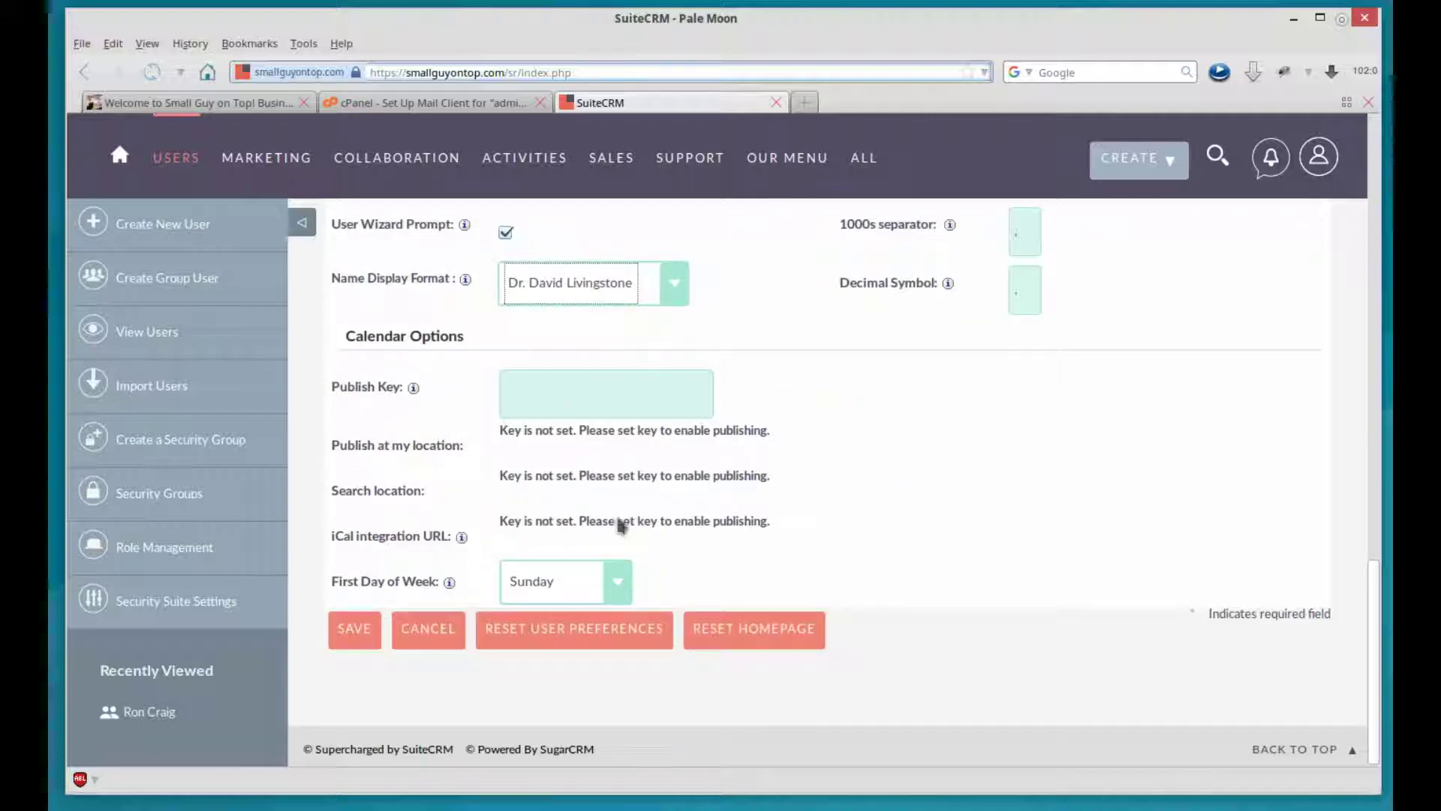
pyautogui.click(350, 629)
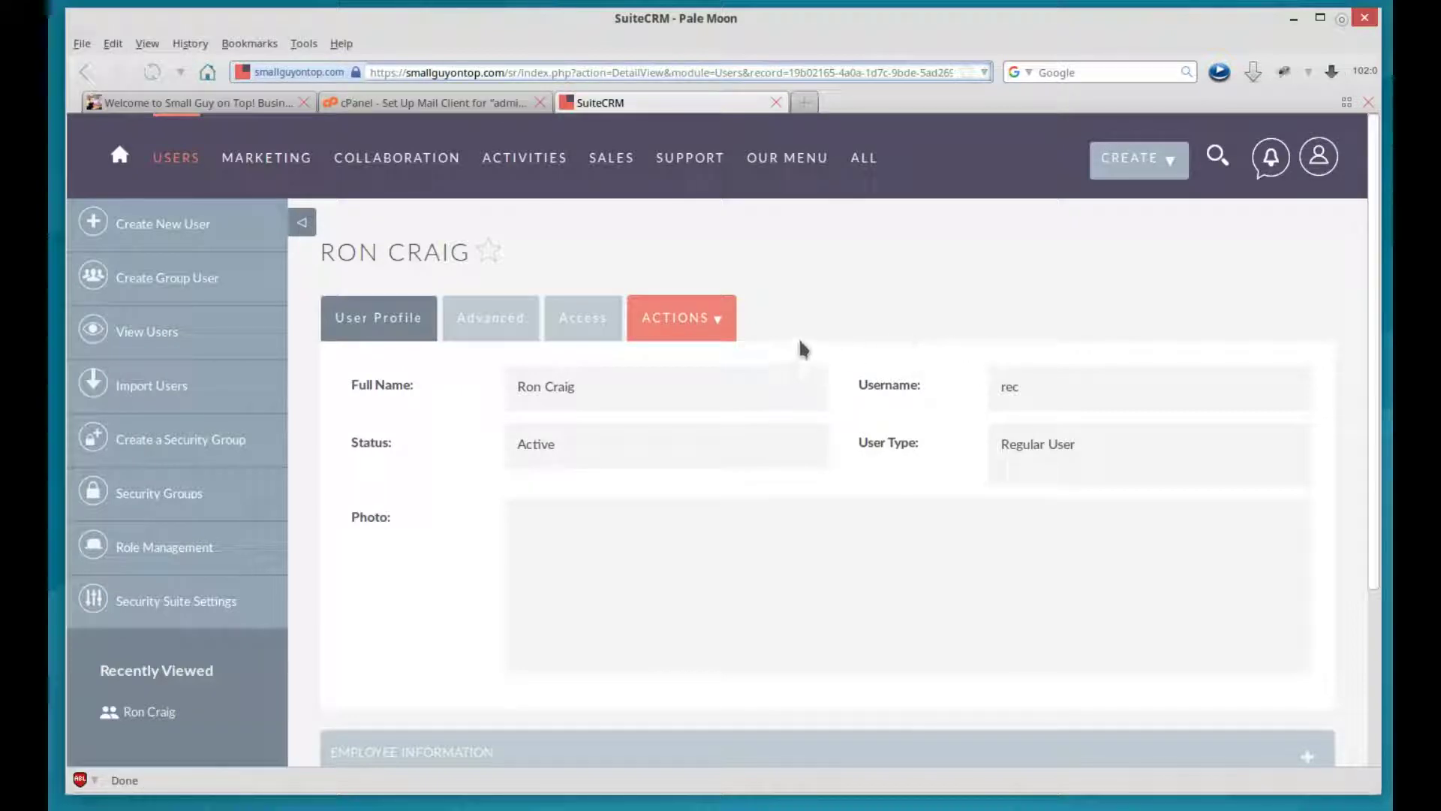
# Delete the user via ACTIONS > Delete and confirm with OK
pyautogui.click(720, 334)
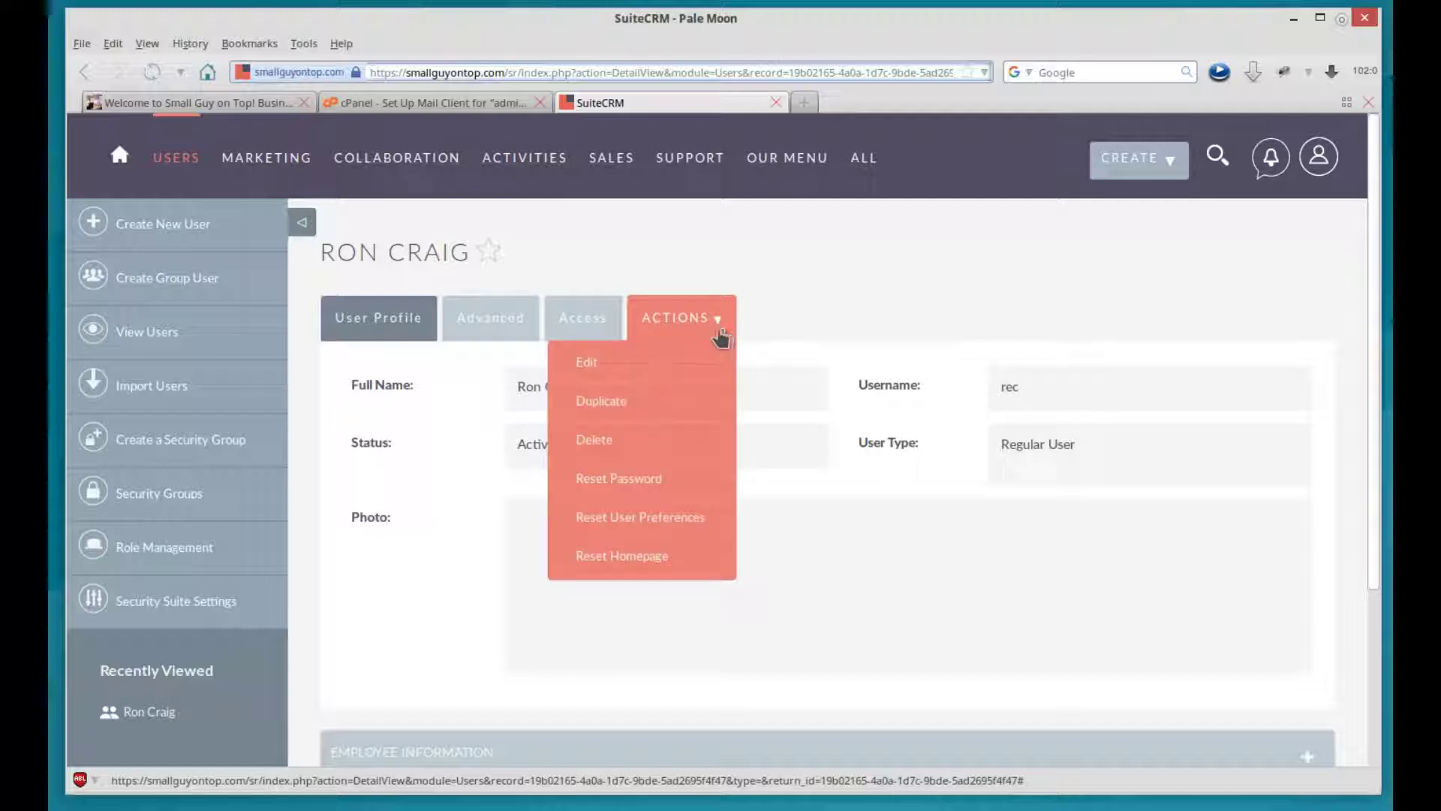
pyautogui.click(609, 444)
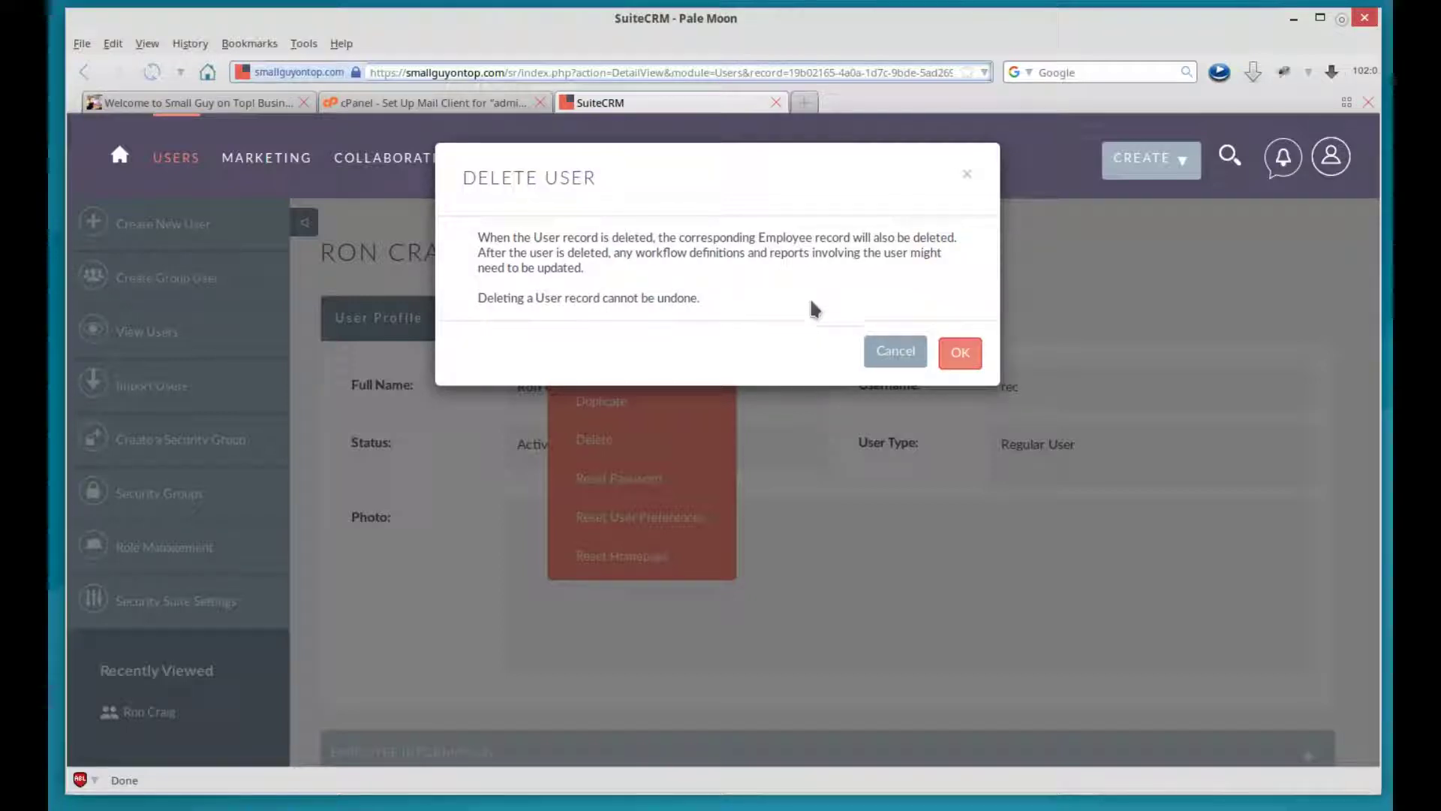
pyautogui.click(962, 353)
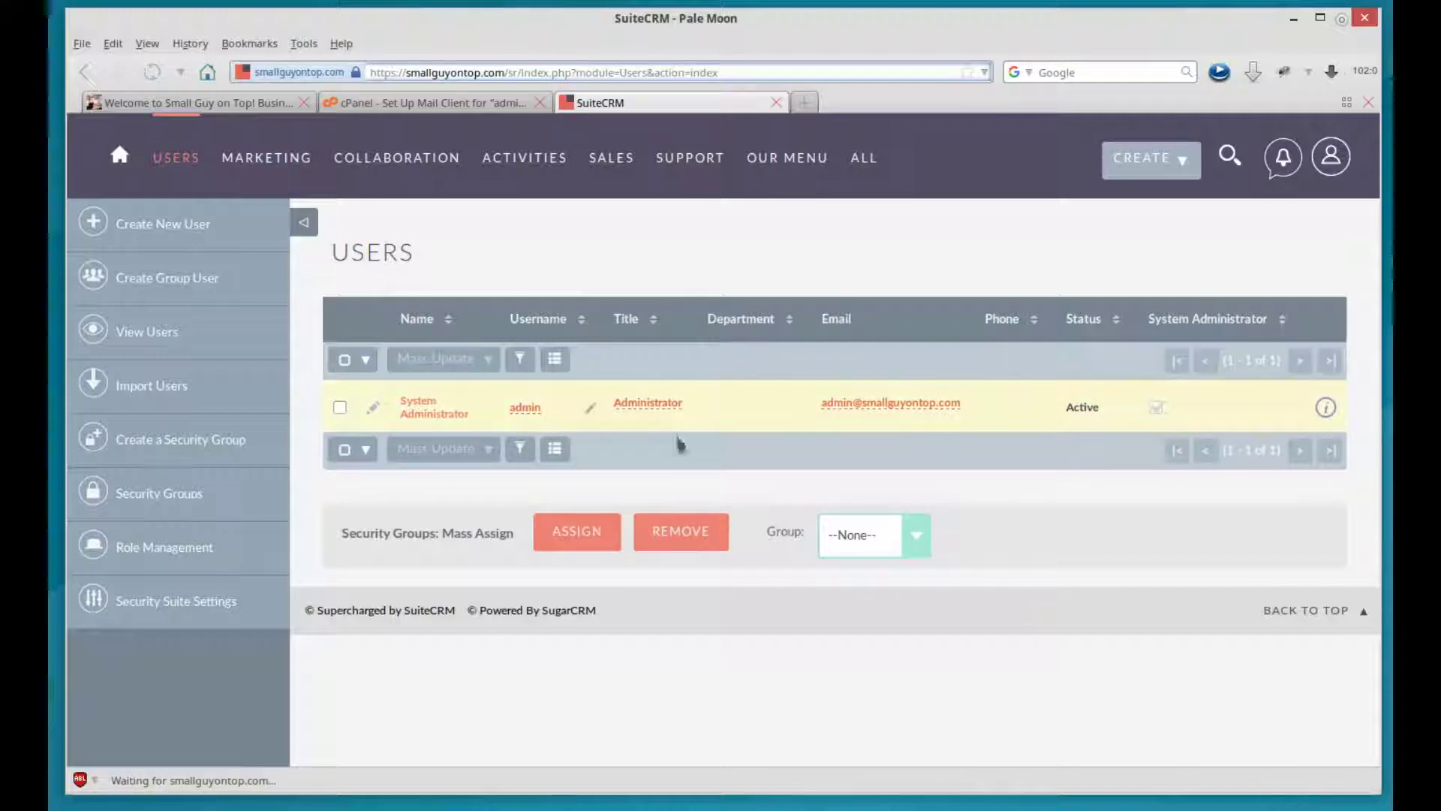
pyautogui.click(139, 334)
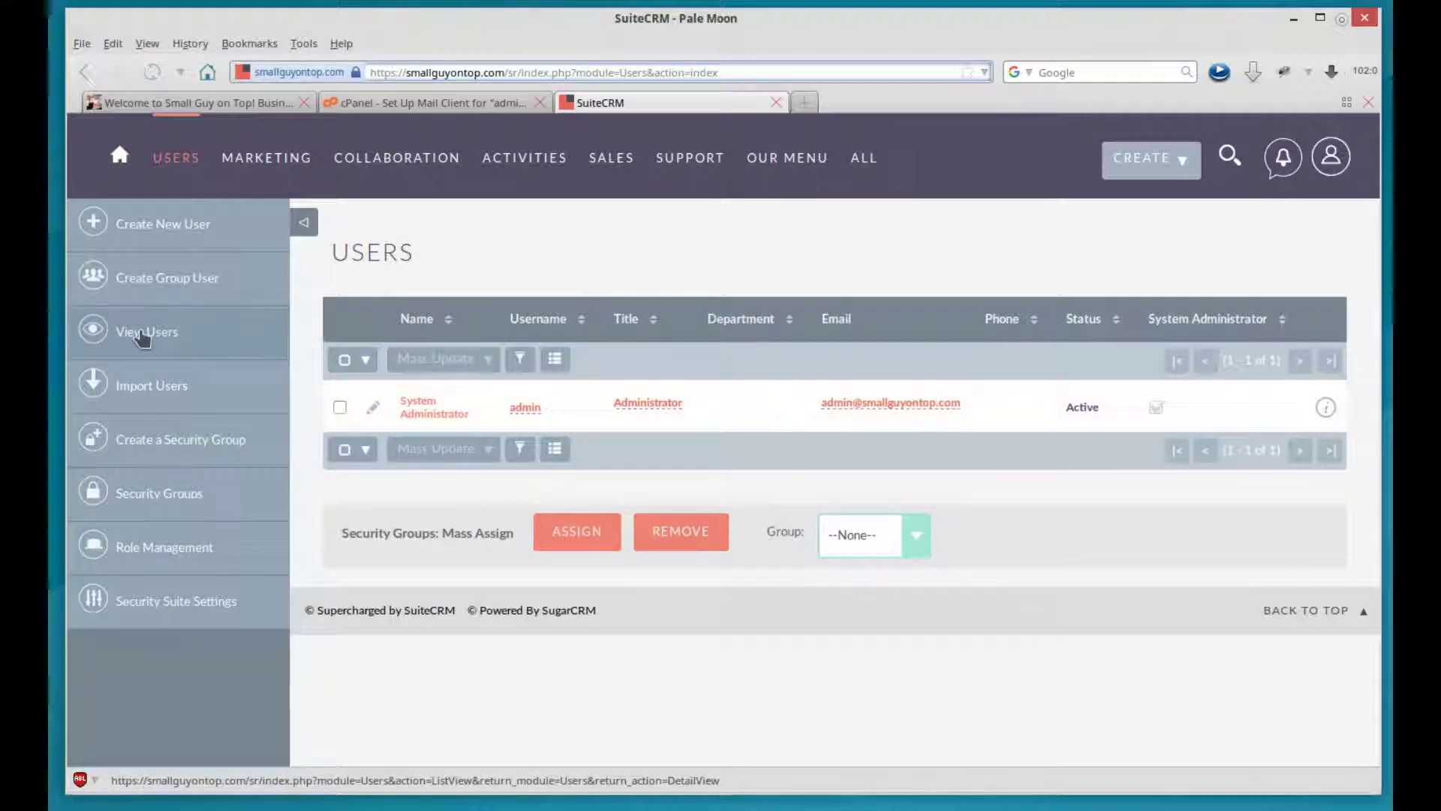